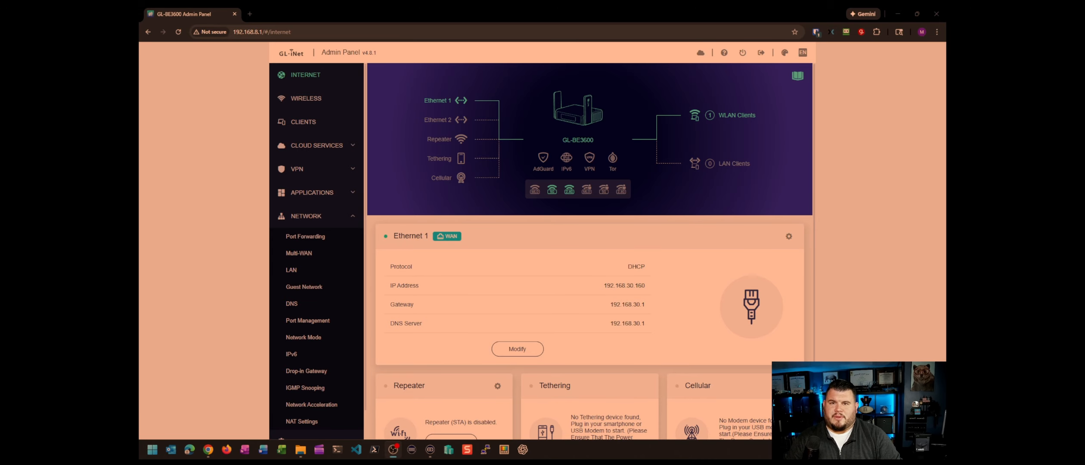
Collapse the Network menu and scroll down to the Repeater, Tethering and Cellular cards.
{"action": "left_click", "coordinate": [316, 217]}
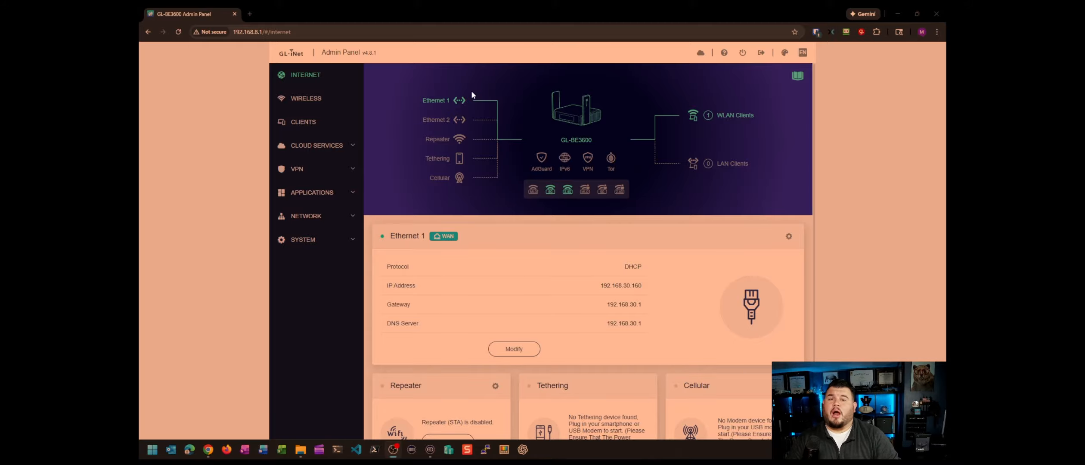
{"action": "scroll", "coordinate": [486, 205], "scroll_direction": "down", "scroll_amount": 1}
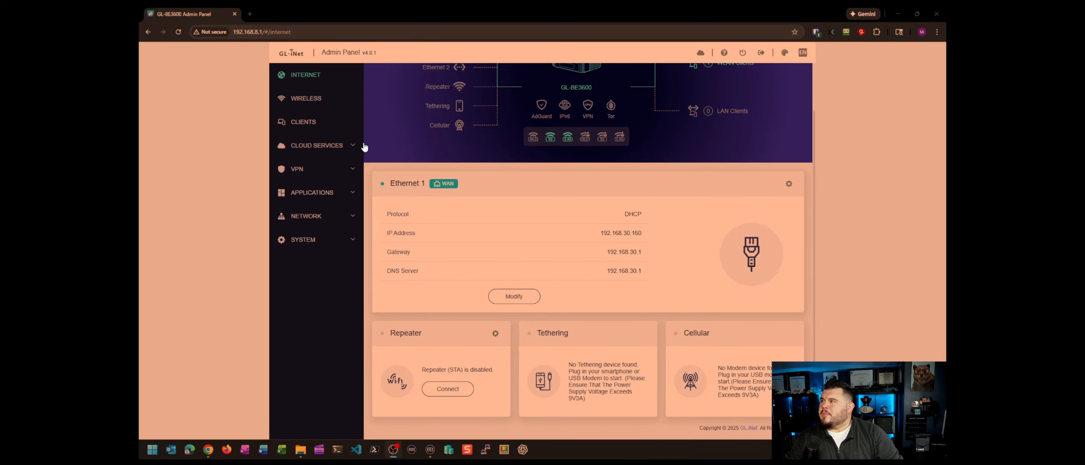
Open the Wireless page and unlock the 5 GHz Wi-Fi settings for editing.
{"action": "left_click", "coordinate": [317, 101]}
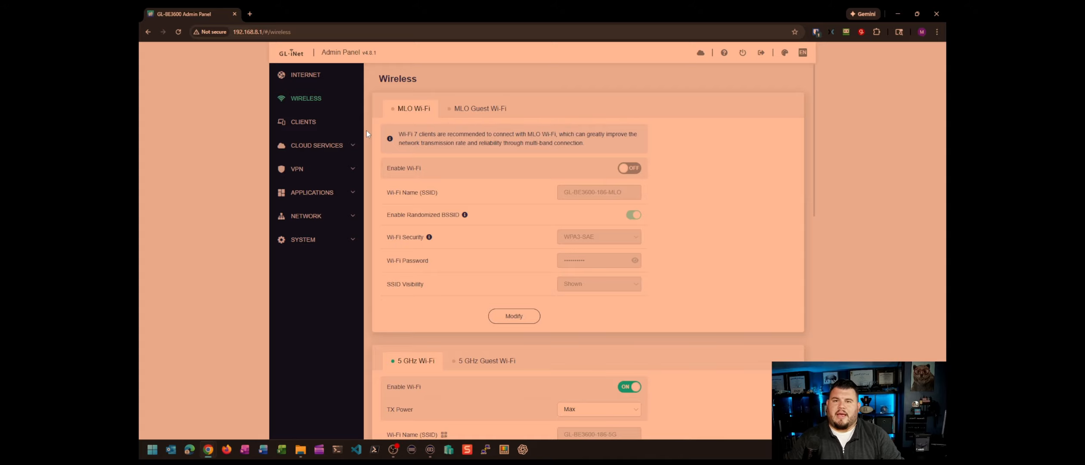
{"action": "scroll", "coordinate": [367, 131], "scroll_direction": "down", "scroll_amount": 4}
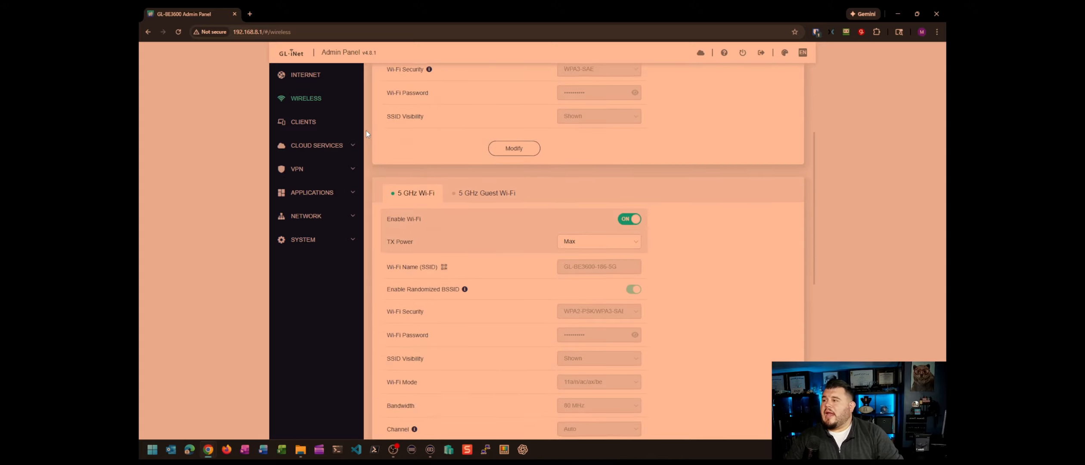
{"action": "scroll", "coordinate": [366, 130], "scroll_direction": "down", "scroll_amount": 1}
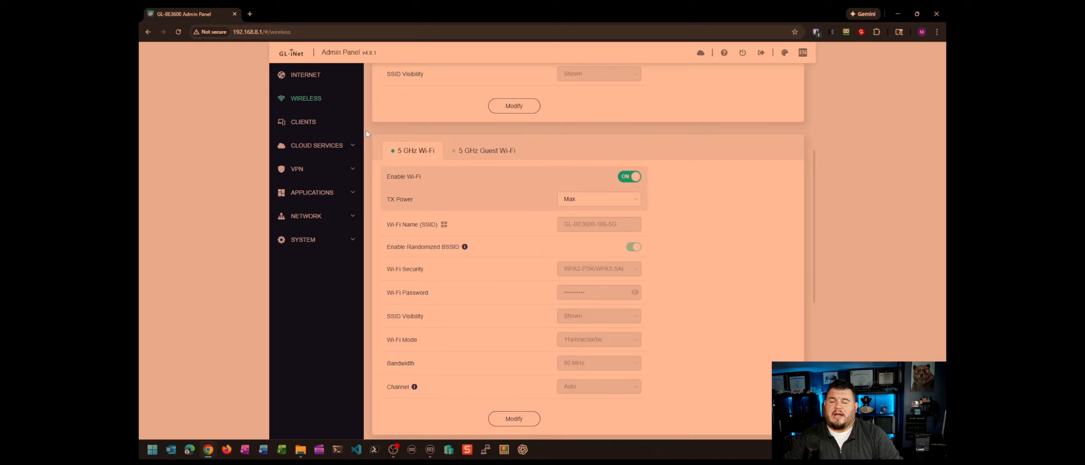
{"action": "scroll", "coordinate": [366, 130], "scroll_direction": "down", "scroll_amount": 7}
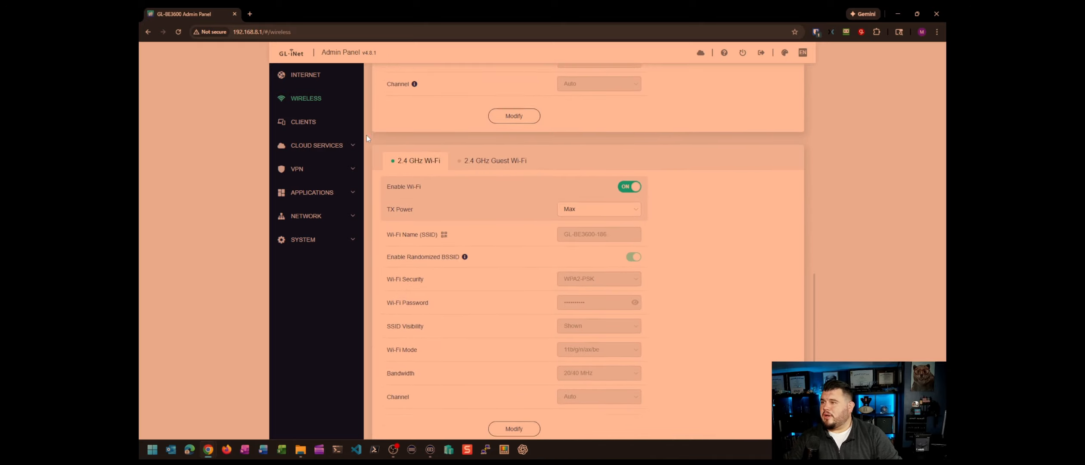
{"action": "scroll", "coordinate": [367, 137], "scroll_direction": "down", "scroll_amount": 1}
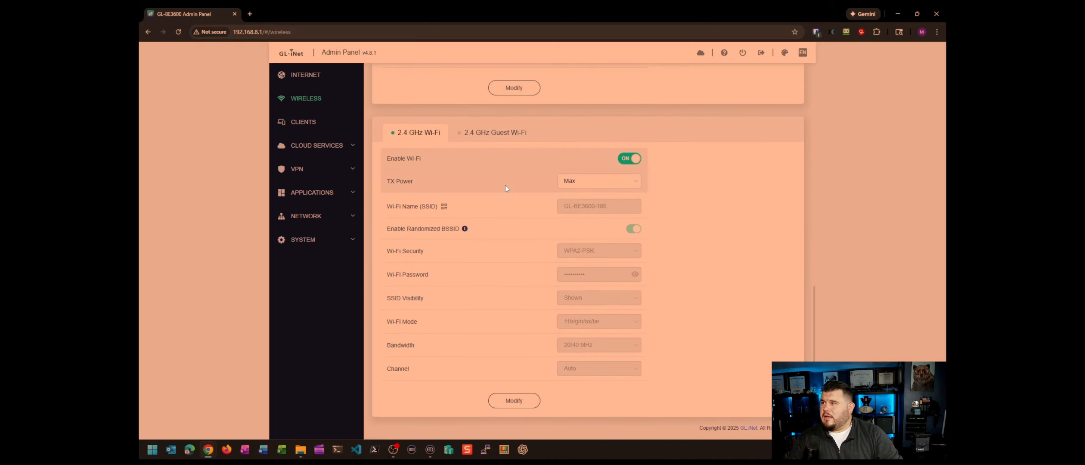
{"action": "scroll", "coordinate": [525, 287], "scroll_direction": "up", "scroll_amount": 6}
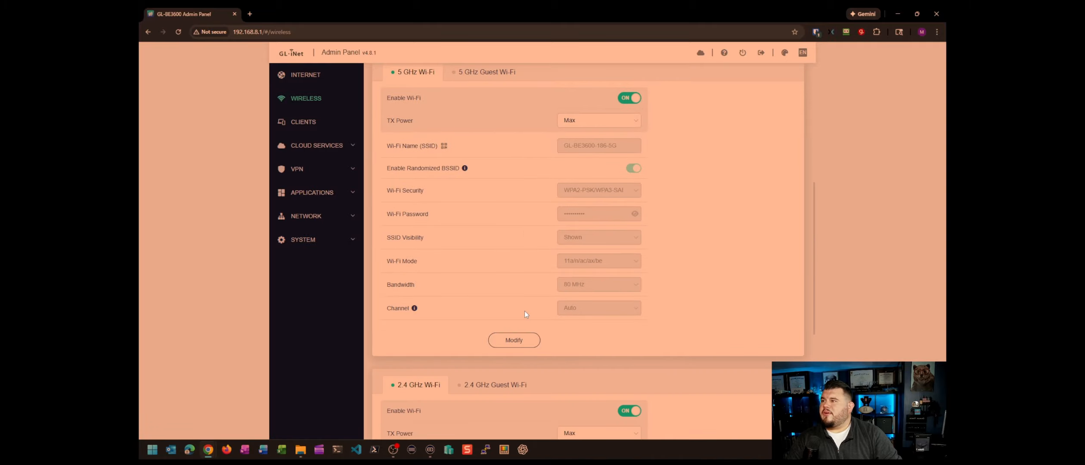
{"action": "left_click", "coordinate": [520, 341]}
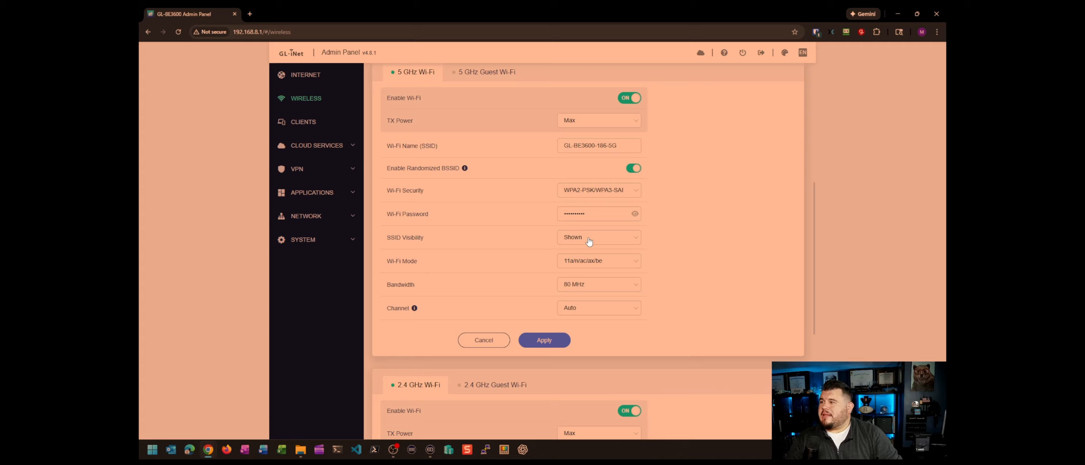
Check the 5 GHz Wi-Fi mode and security options, keeping security at WPA2-PSK/WPA3-SAE.
{"action": "left_click", "coordinate": [610, 261]}
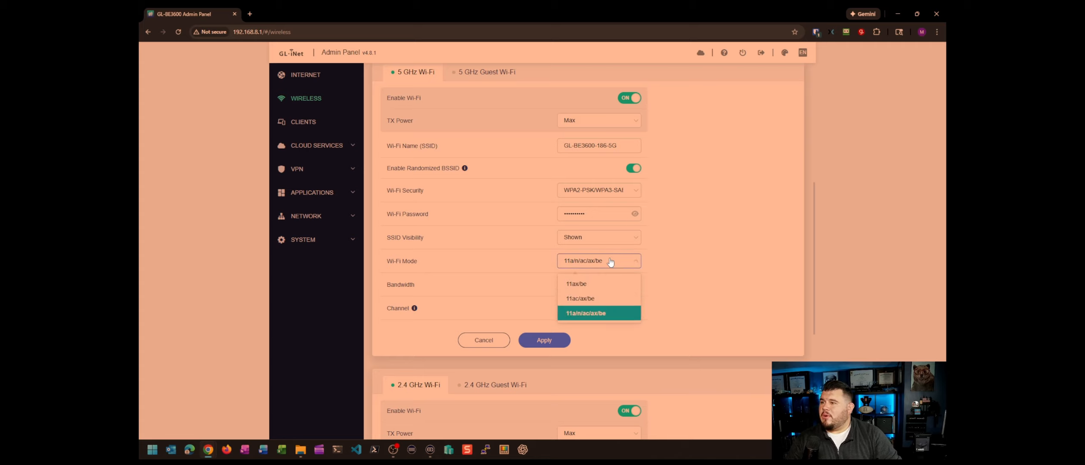
{"action": "left_click", "coordinate": [702, 253]}
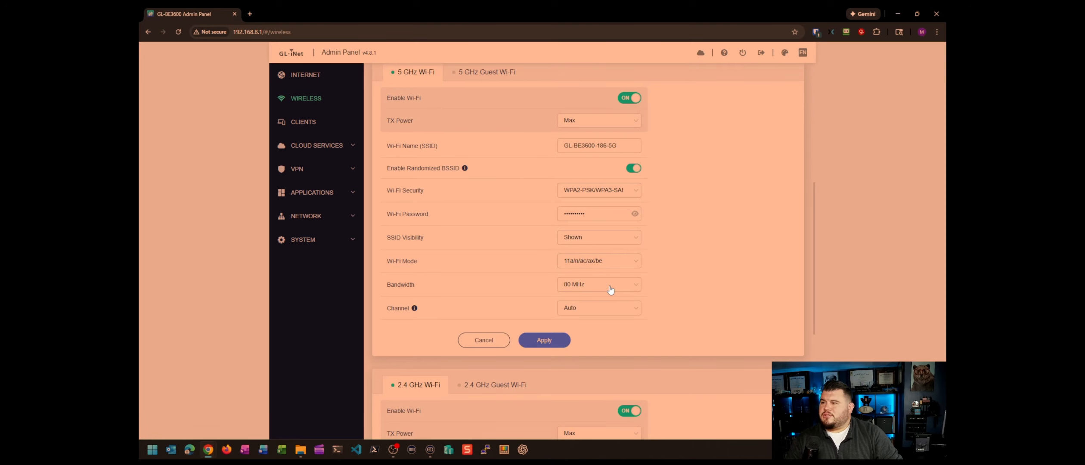
{"action": "scroll", "coordinate": [658, 280], "scroll_direction": "up", "scroll_amount": 1}
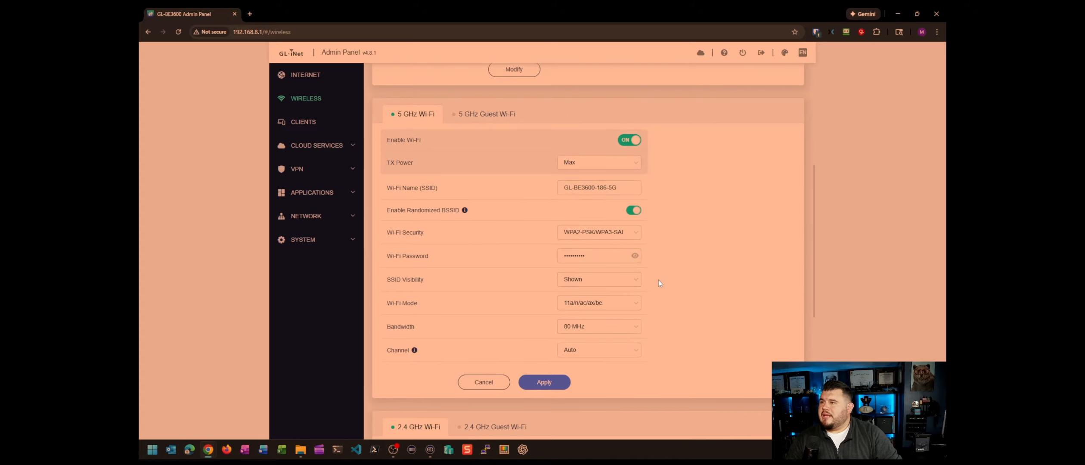
{"action": "left_click", "coordinate": [638, 239]}
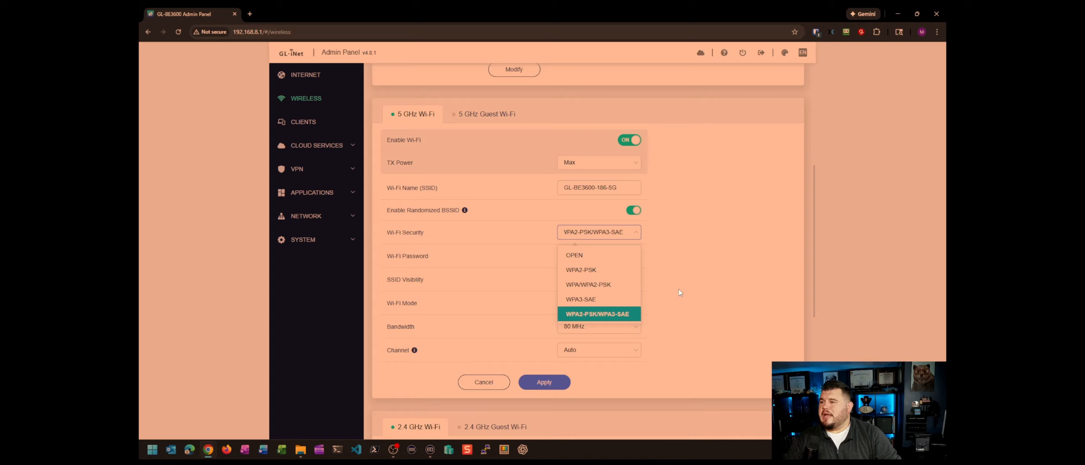
{"action": "left_click", "coordinate": [675, 265]}
Show the 5 GHz Guest Wi-Fi settings, which are off with WPA2-PSK.
{"action": "scroll", "coordinate": [678, 269], "scroll_direction": "up", "scroll_amount": 2}
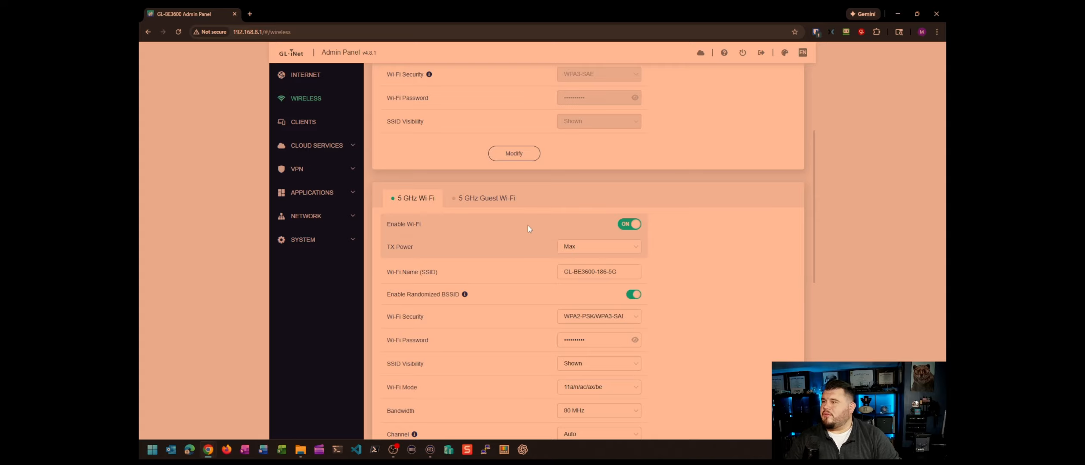
{"action": "scroll", "coordinate": [472, 213], "scroll_direction": "up", "scroll_amount": 3}
{"action": "scroll", "coordinate": [455, 271], "scroll_direction": "down", "scroll_amount": 7}
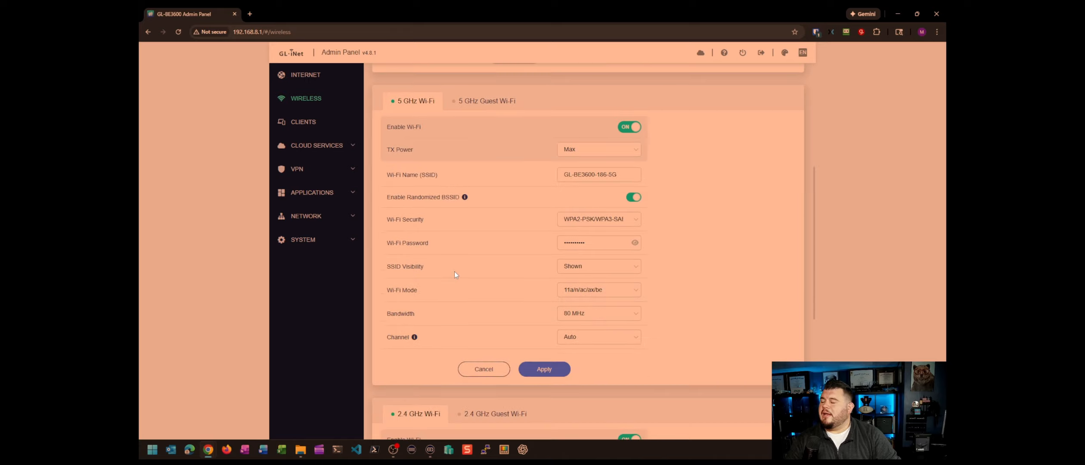
{"action": "scroll", "coordinate": [459, 327], "scroll_direction": "down", "scroll_amount": 4}
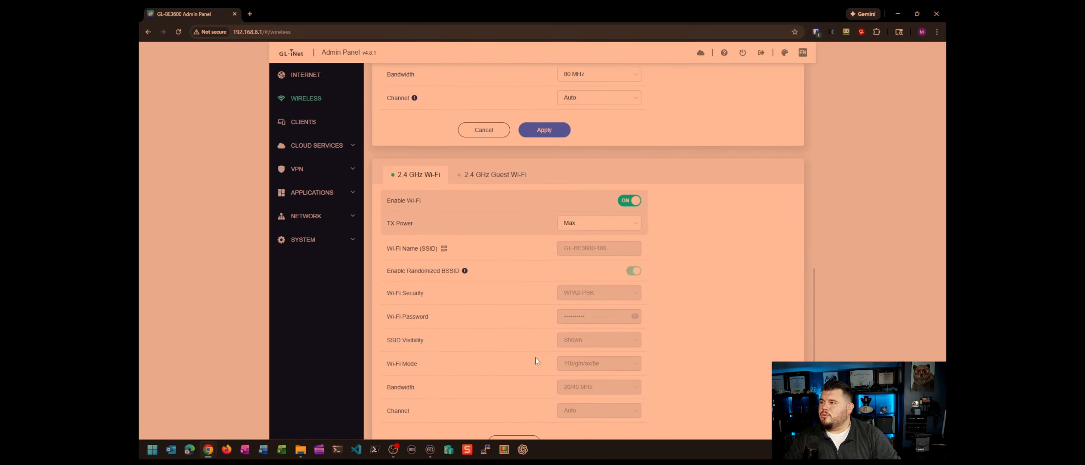
{"action": "scroll", "coordinate": [534, 357], "scroll_direction": "up", "scroll_amount": 9}
{"action": "left_click", "coordinate": [478, 242]}
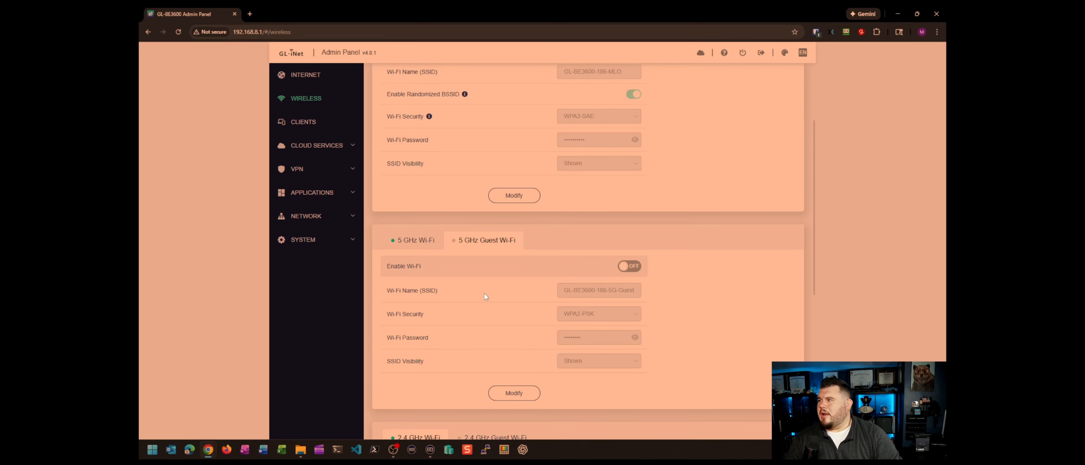
Open the Clients page to see the one online client.
{"action": "left_click", "coordinate": [291, 125]}
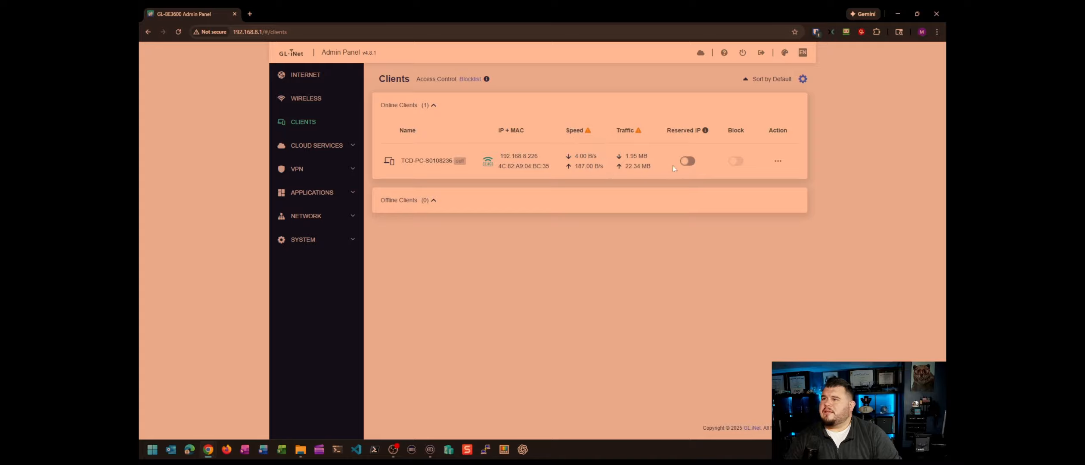
Reserve the PC's 192.168.8.226 address in Online Clients and expand the VPN menu.
{"action": "left_click", "coordinate": [687, 161]}
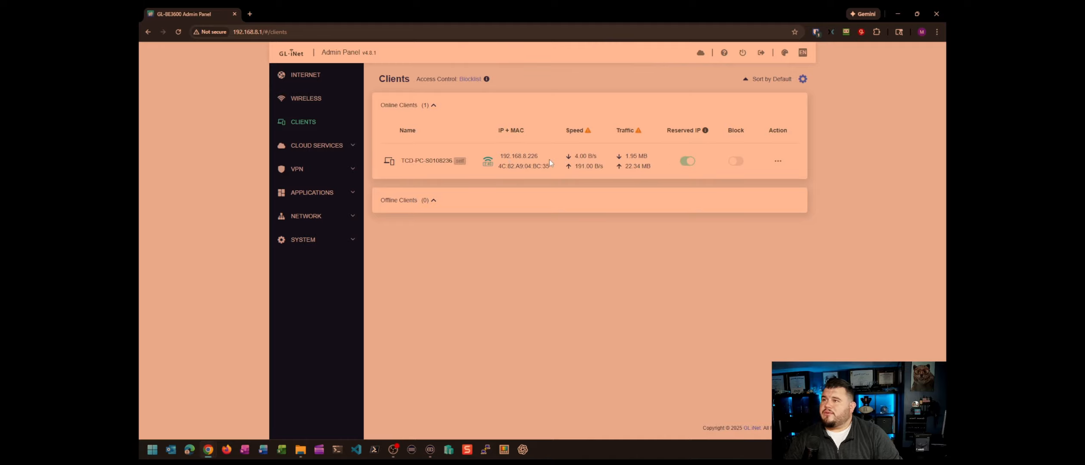
{"action": "mouse_move", "coordinate": [705, 130]}
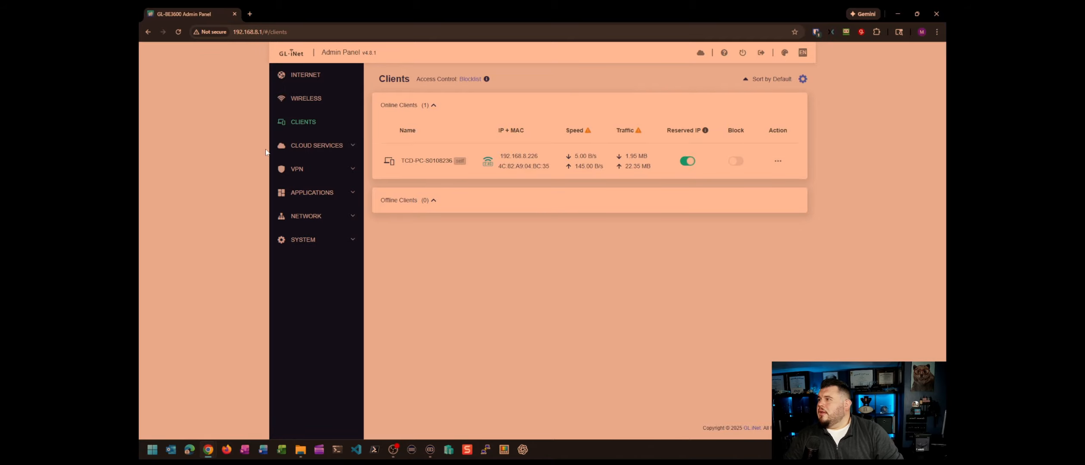
{"action": "left_click", "coordinate": [302, 168]}
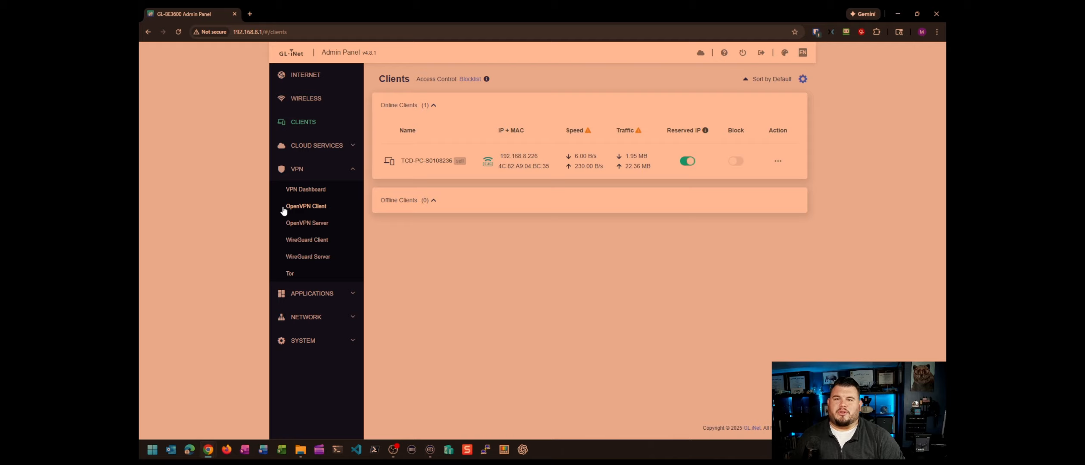
Collapse VPN, expand Applications and open the Network Storage page.
{"action": "left_click", "coordinate": [339, 172]}
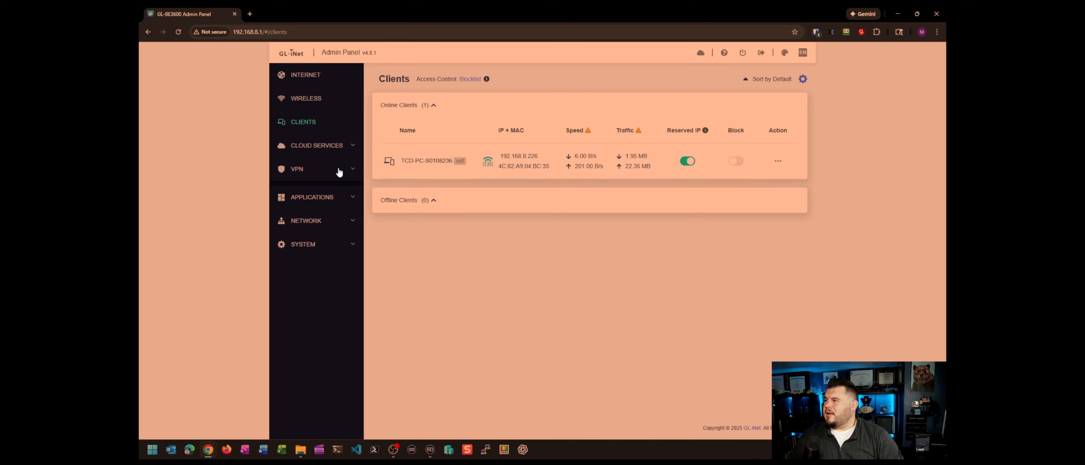
{"action": "left_click", "coordinate": [333, 196]}
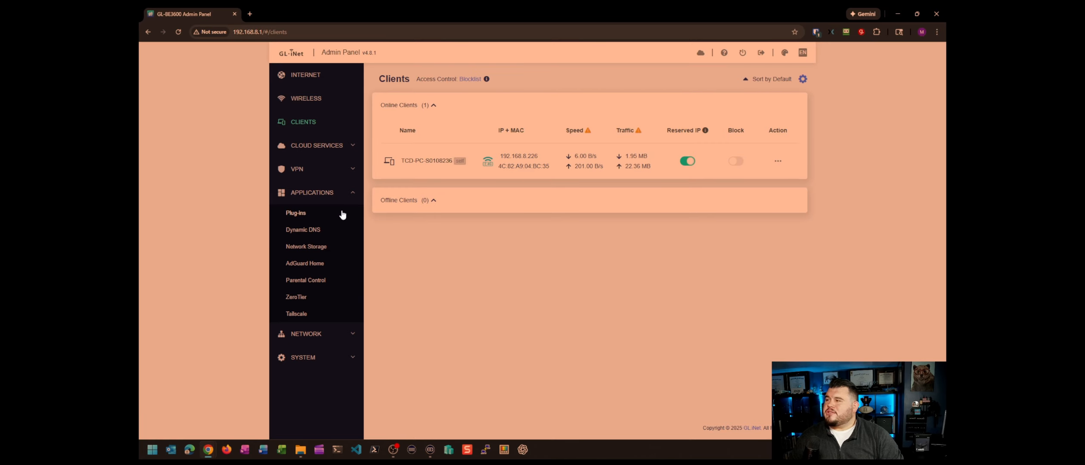
{"action": "left_click", "coordinate": [314, 254]}
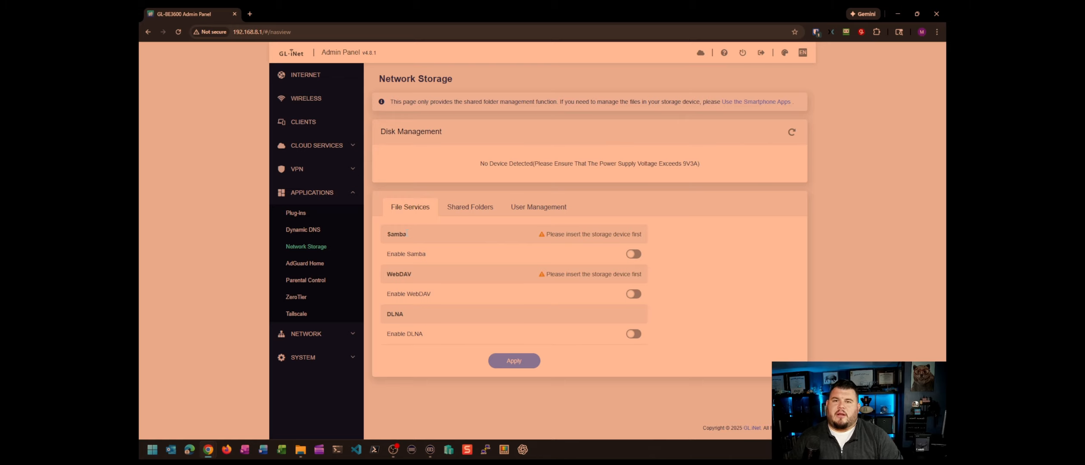
Expand the Network menu to list Port Forwarding through NAT Settings.
{"action": "left_click", "coordinate": [317, 333]}
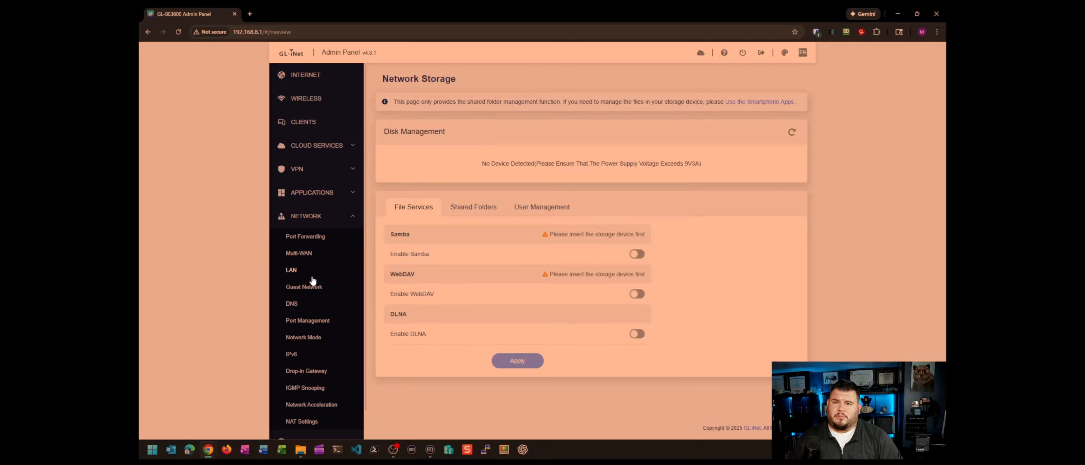
Review Multi-WAN Failover mode and interface priority, then open the LAN page.
{"action": "left_click", "coordinate": [303, 255]}
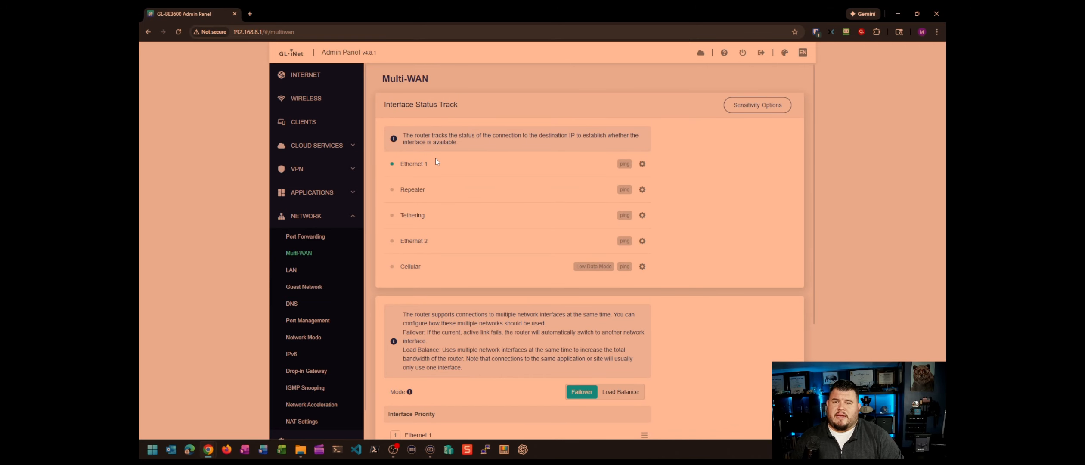
{"action": "scroll", "coordinate": [433, 238], "scroll_direction": "down", "scroll_amount": 4}
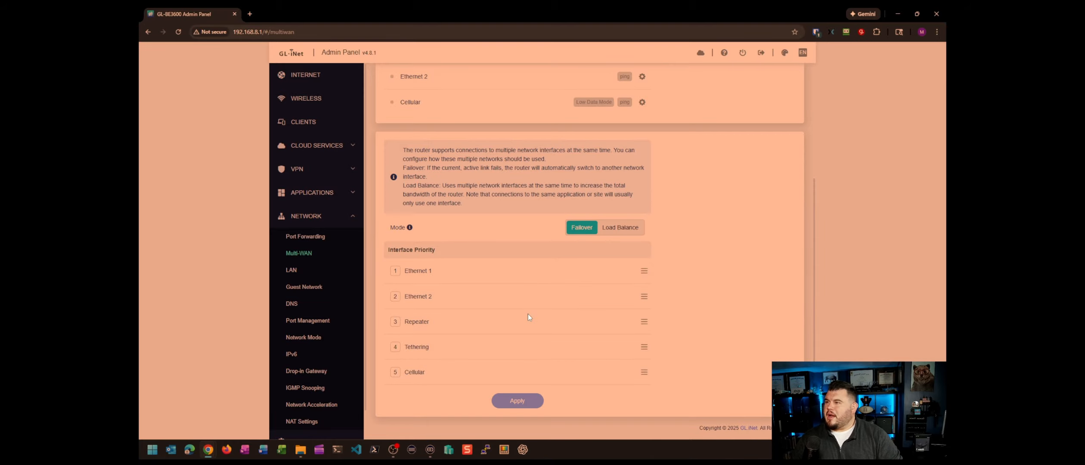
{"action": "left_click", "coordinate": [288, 271]}
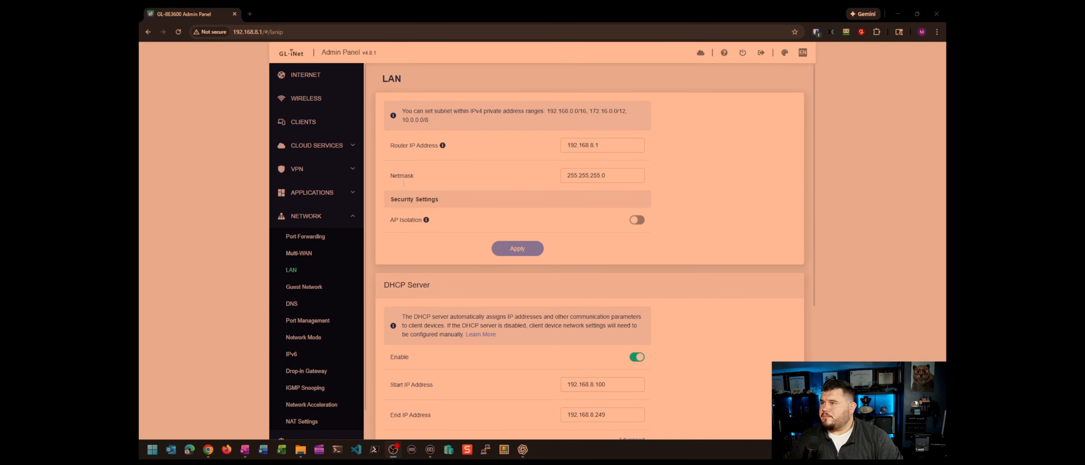
Set the router IP to 10.10.0.1 and the DHCP range to 10.10.0.100–10.10.0.200.
{"action": "left_click_drag", "start_coordinate": [602, 145], "coordinate": [550, 142]}
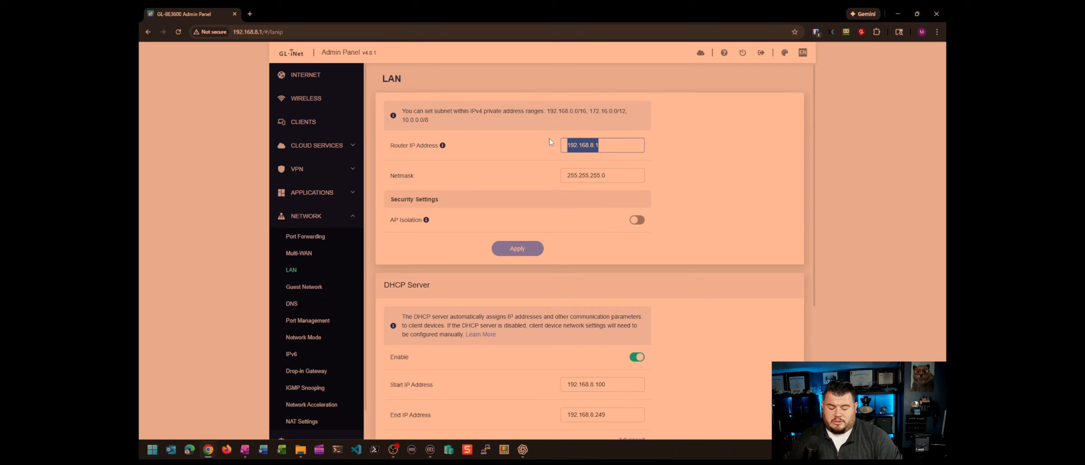
{"action": "type", "text": "10.10"}
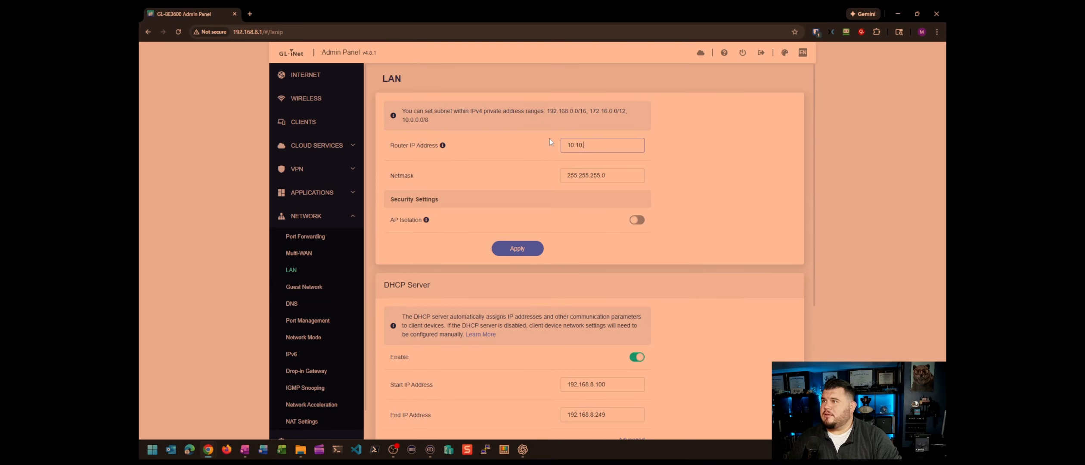
{"action": "type", "text": ".0.1"}
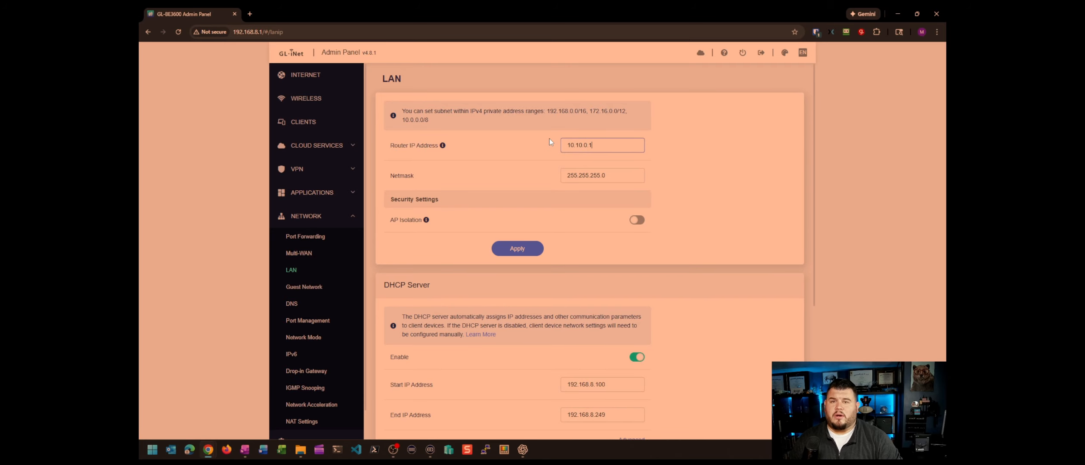
{"action": "scroll", "coordinate": [574, 225], "scroll_direction": "down", "scroll_amount": 3}
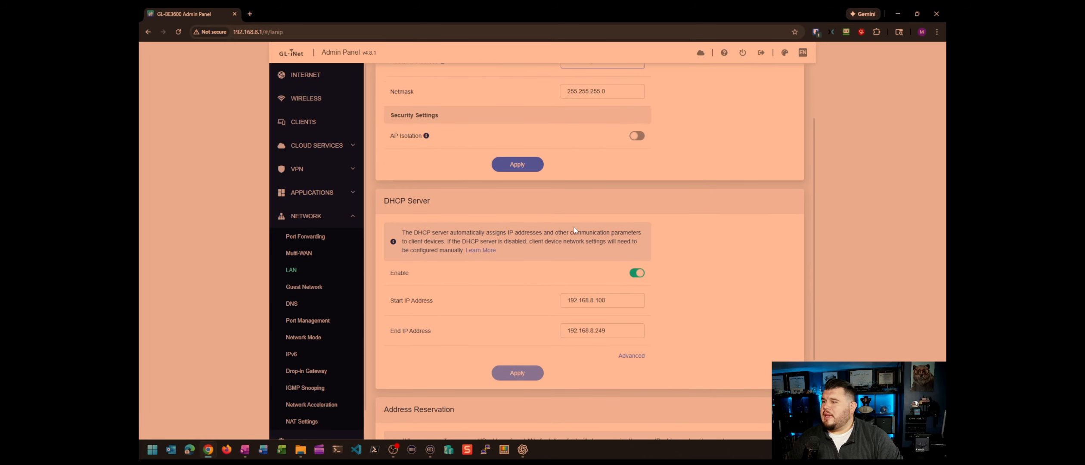
{"action": "left_click_drag", "start_coordinate": [614, 257], "coordinate": [561, 259]}
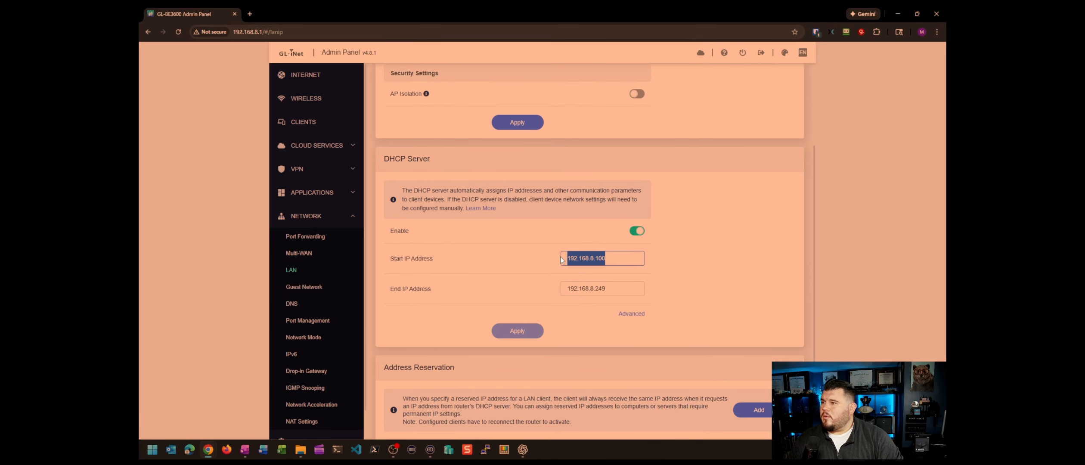
{"action": "type", "text": "10.10"}
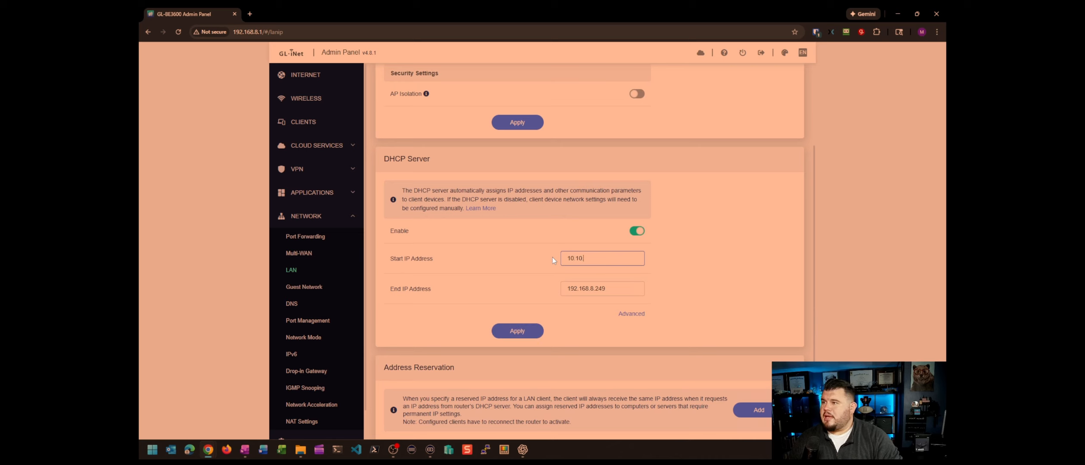
{"action": "type", "text": ".0.100"}
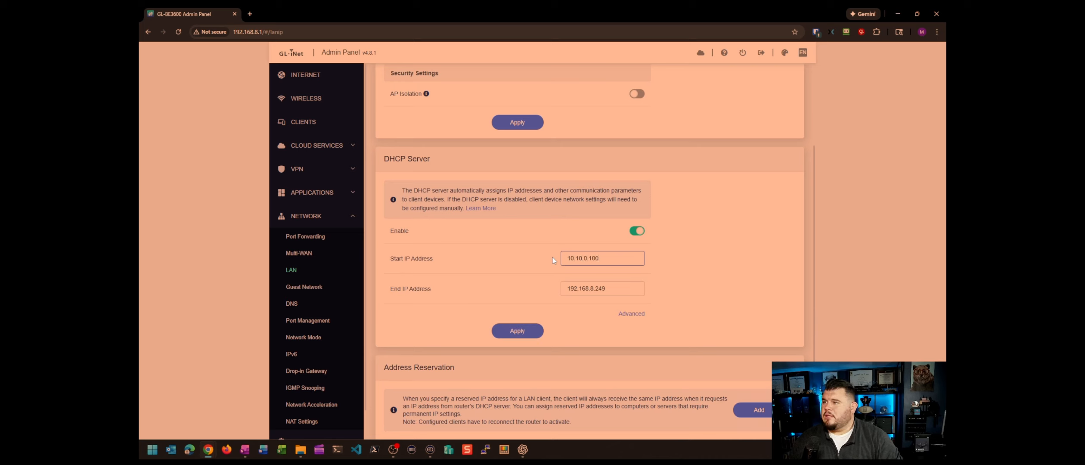
{"action": "left_click_drag", "start_coordinate": [630, 284], "coordinate": [552, 291]}
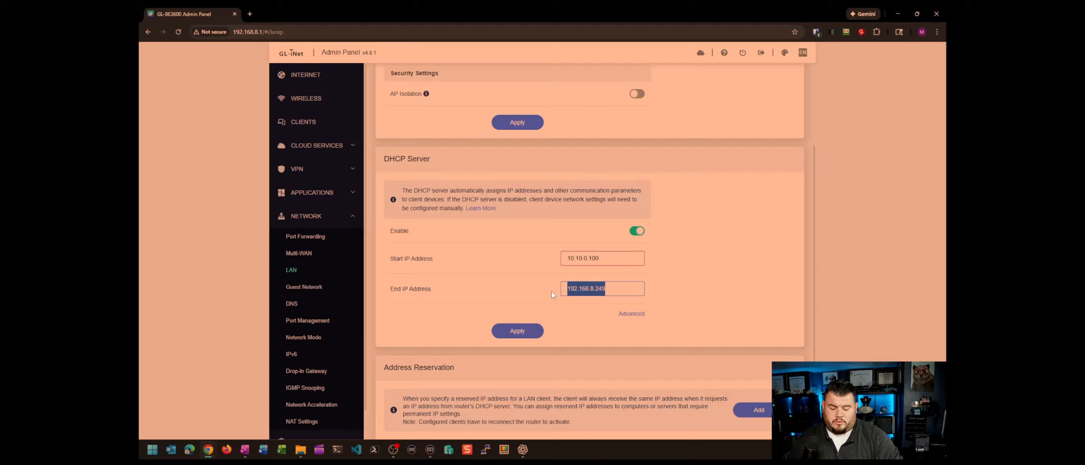
{"action": "type", "text": "10.10.0"}
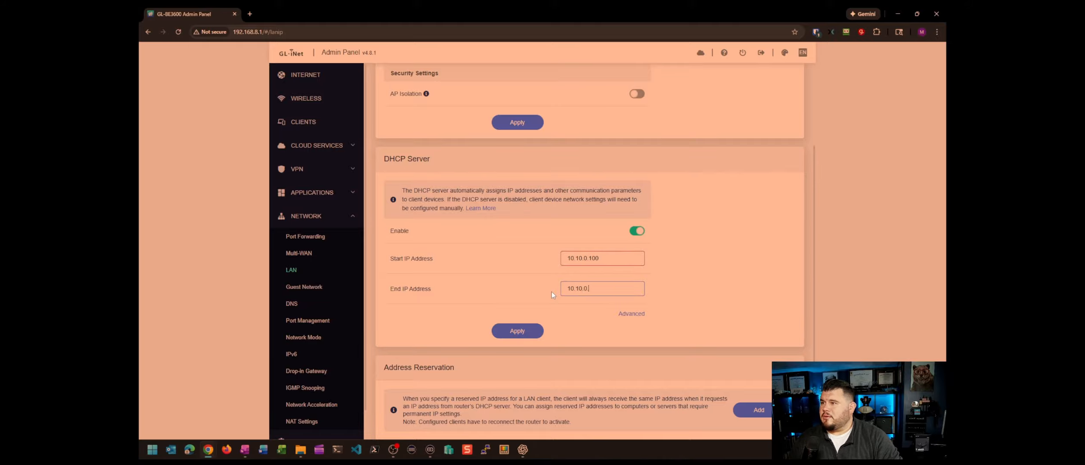
{"action": "type", "text": ".200"}
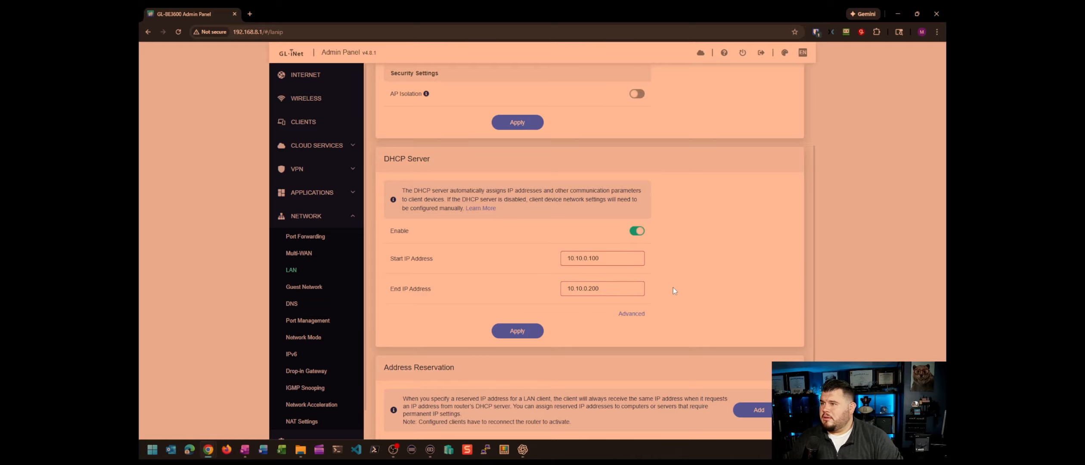
Reveal the Advanced DHCP options and check the 720-minute lease time.
{"action": "left_click", "coordinate": [633, 314]}
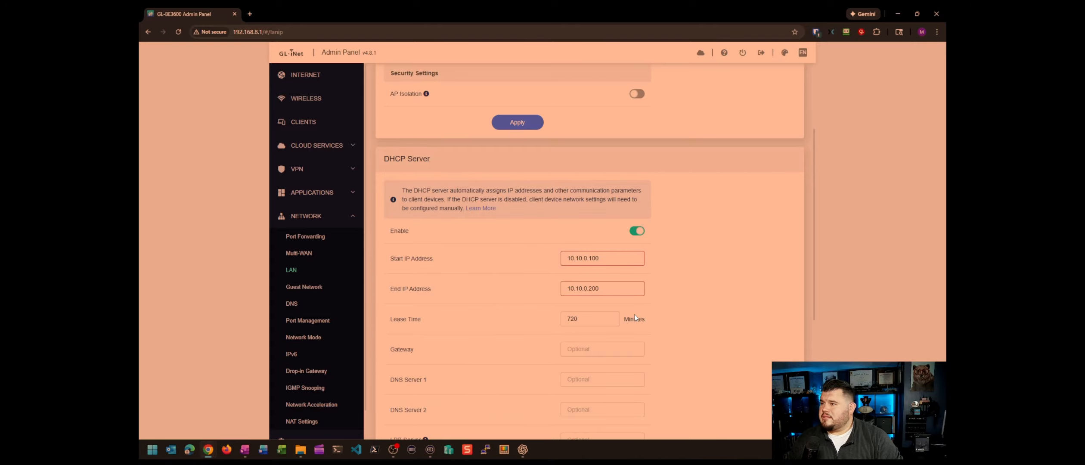
{"action": "scroll", "coordinate": [634, 317], "scroll_direction": "down", "scroll_amount": 2}
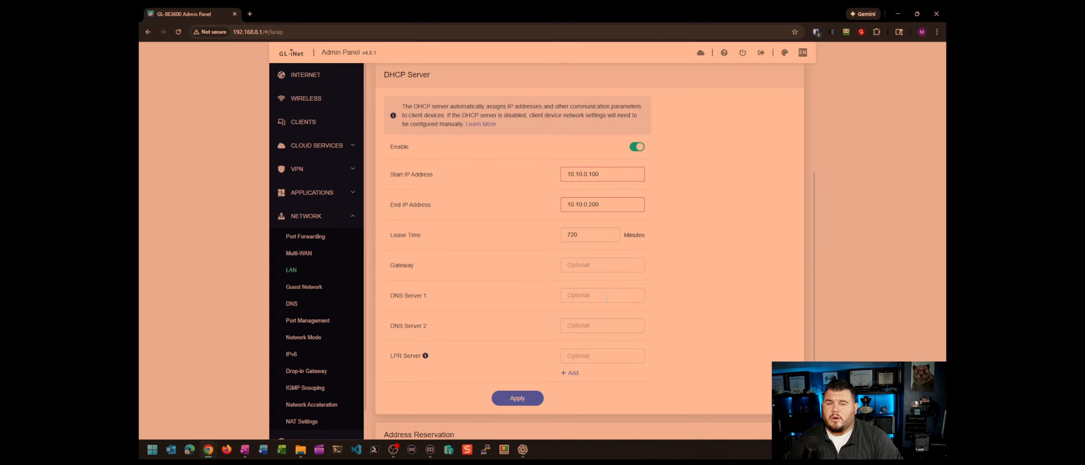
{"action": "scroll", "coordinate": [540, 330], "scroll_direction": "up", "scroll_amount": 5}
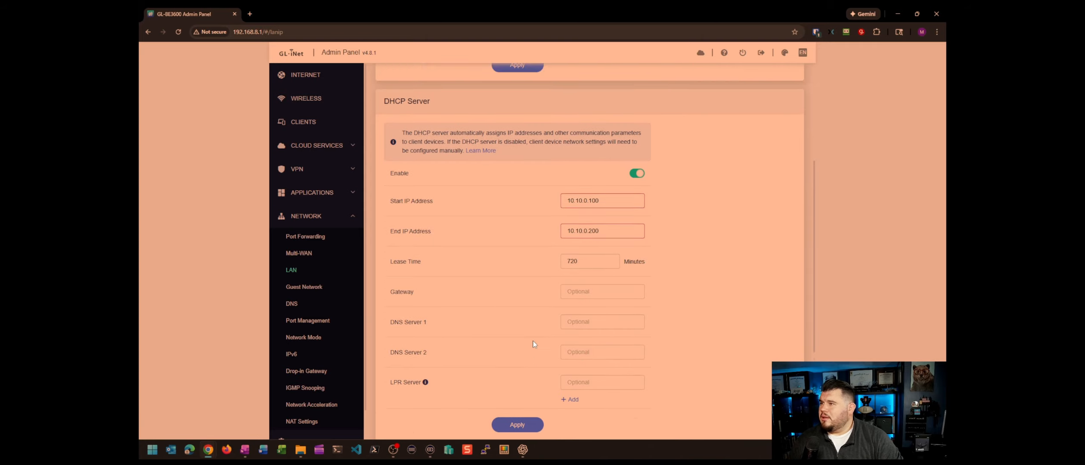
{"action": "scroll", "coordinate": [538, 332], "scroll_direction": "down", "scroll_amount": 5}
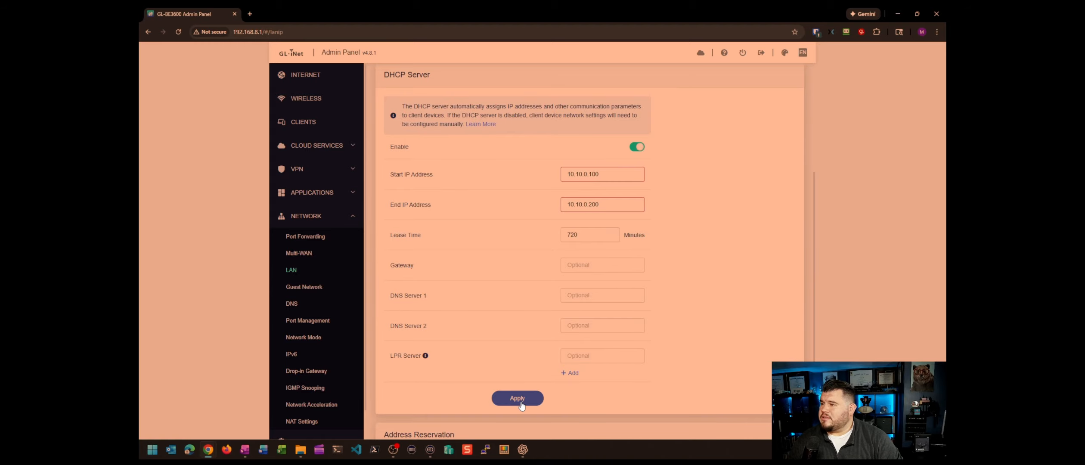
{"action": "scroll", "coordinate": [522, 402], "scroll_direction": "up", "scroll_amount": 3}
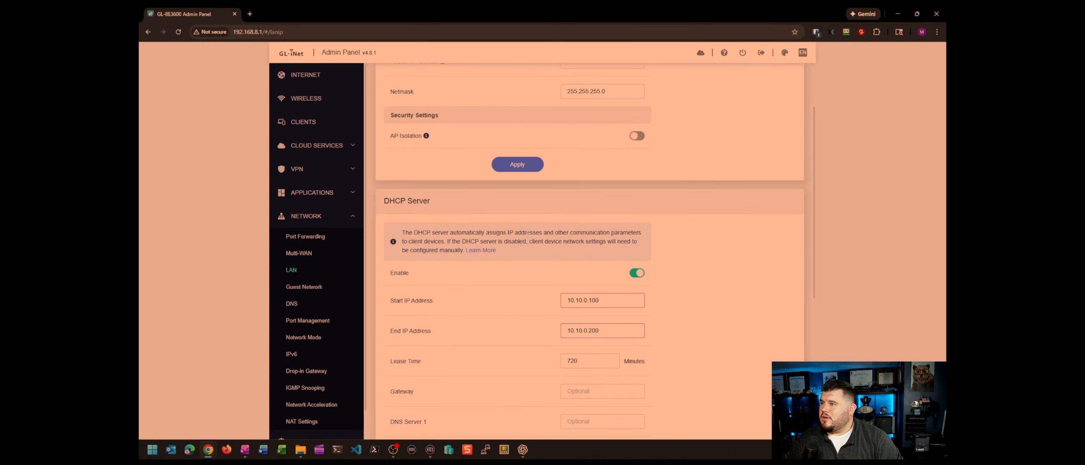
{"action": "scroll", "coordinate": [528, 233], "scroll_direction": "up", "scroll_amount": 2}
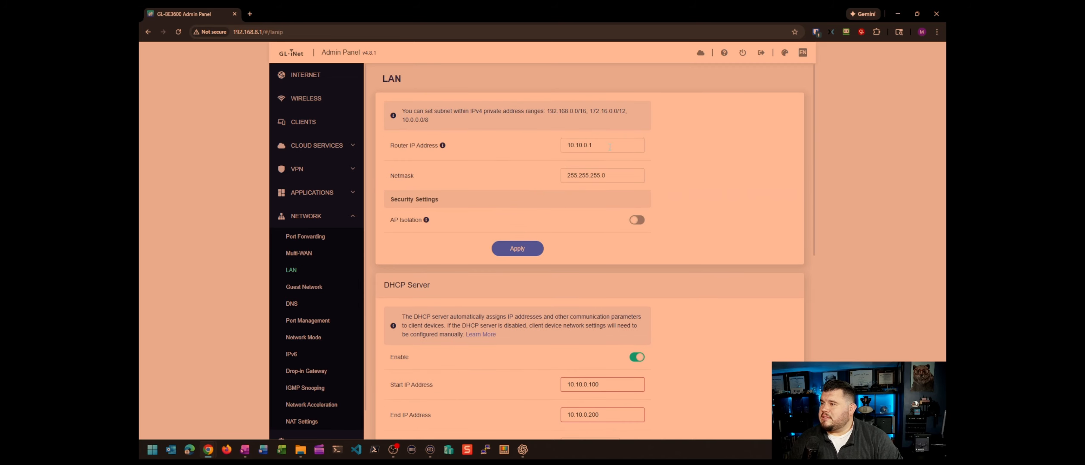
{"action": "scroll", "coordinate": [572, 250], "scroll_direction": "down", "scroll_amount": 7}
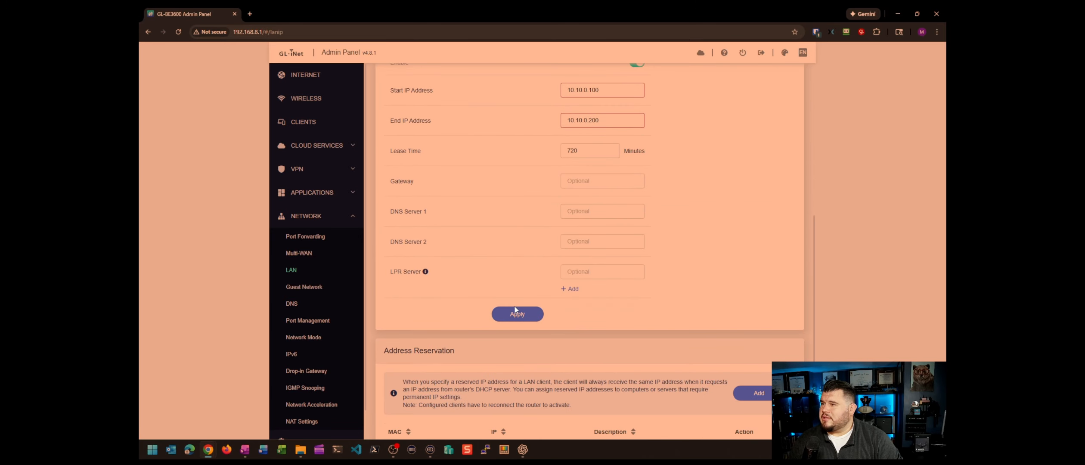
{"action": "scroll", "coordinate": [513, 320], "scroll_direction": "up", "scroll_amount": 7}
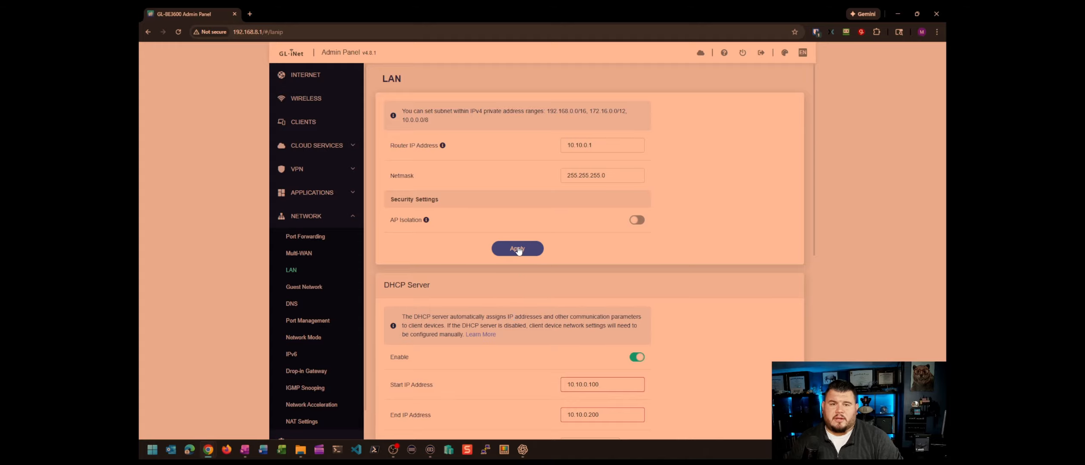
Apply the new 10.10.0.x LAN settings and launch Command Prompt.
{"action": "left_click", "coordinate": [518, 249]}
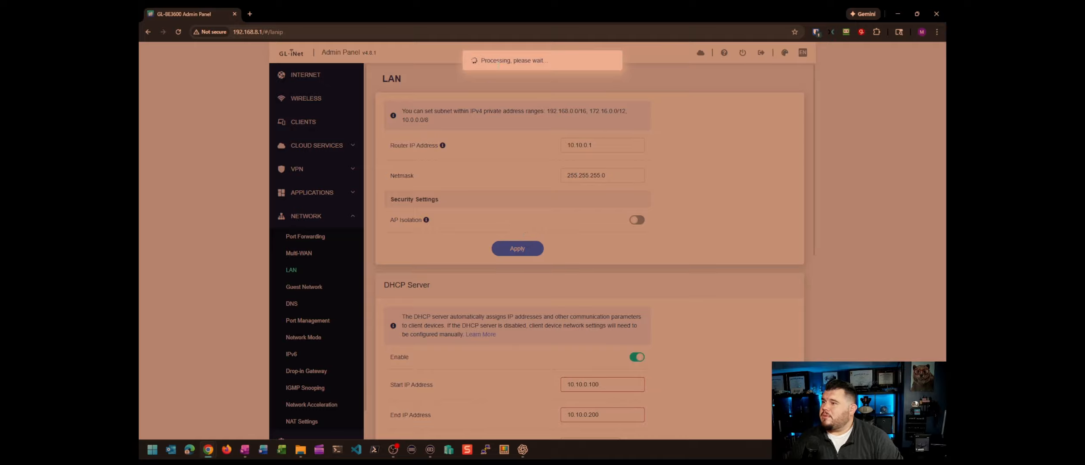
{"action": "key", "text": "super"}
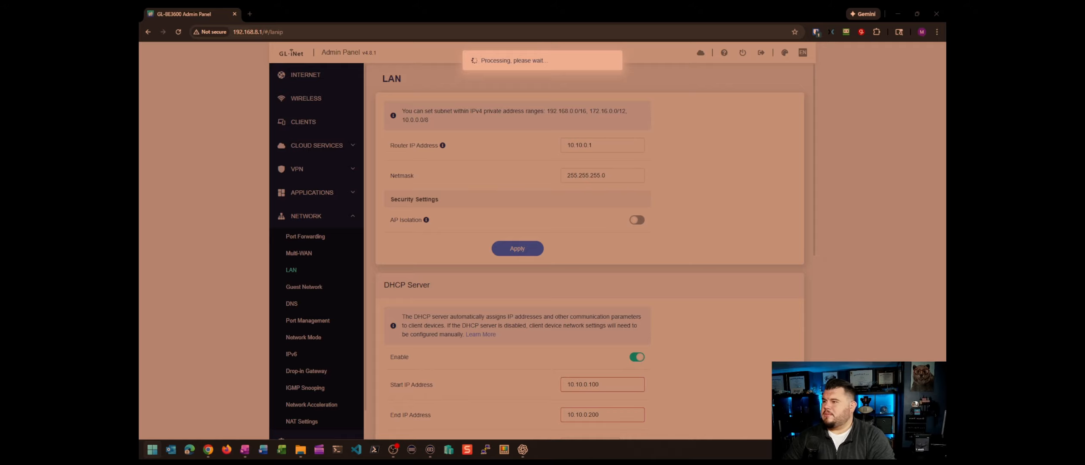
{"action": "key", "text": "Return"}
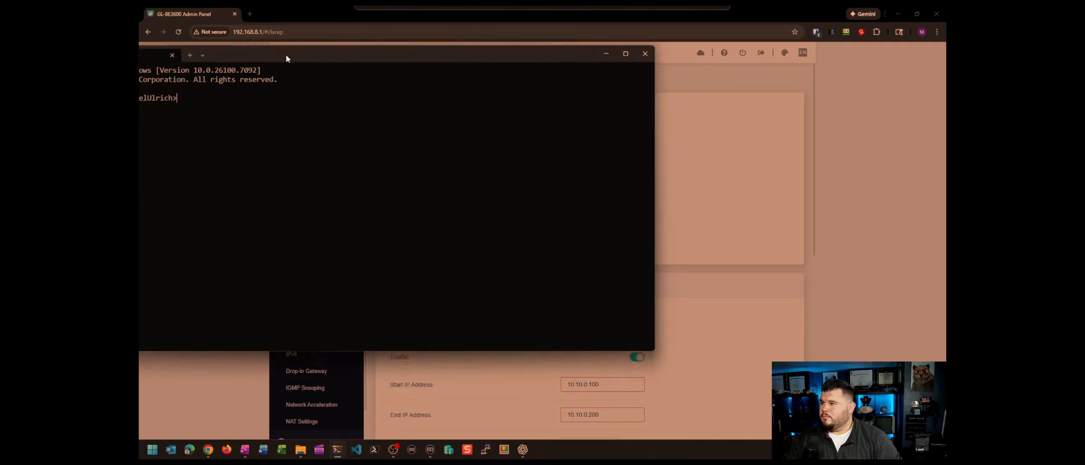
{"action": "left_click_drag", "start_coordinate": [286, 54], "coordinate": [495, 106]}
Ping the old router address 192.168.8.1 and stop it once no replies come back.
{"action": "type", "text": "p"}
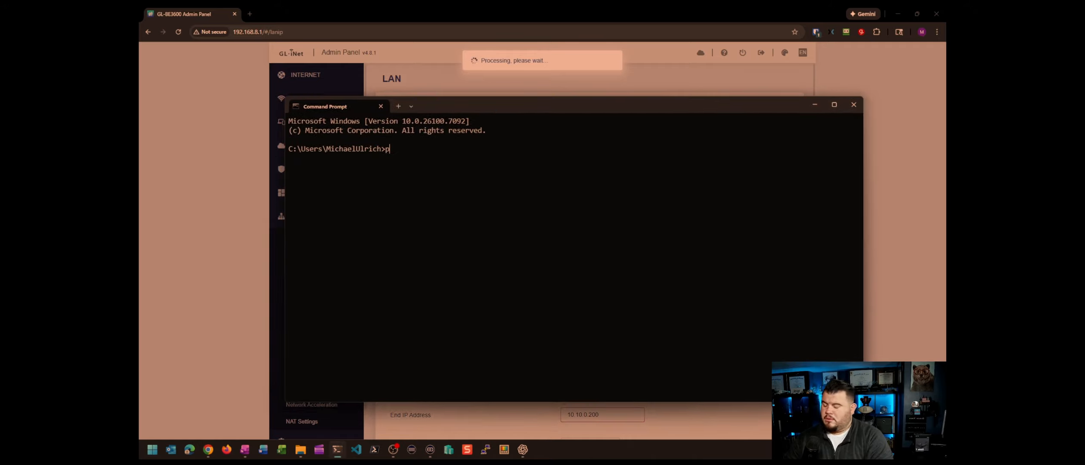
{"action": "type", "text": "ing 192.168"}
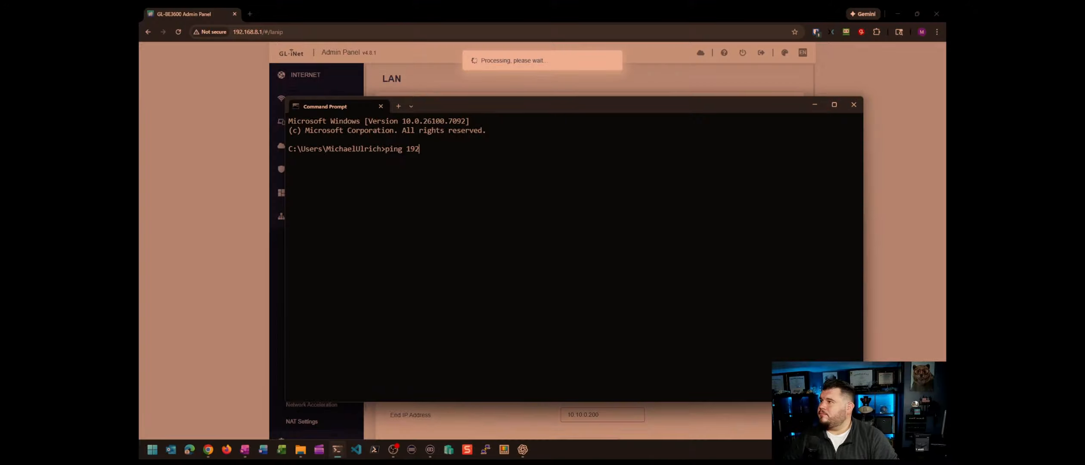
{"action": "type", "text": ".168.8.1"}
{"action": "key", "text": "Return"}
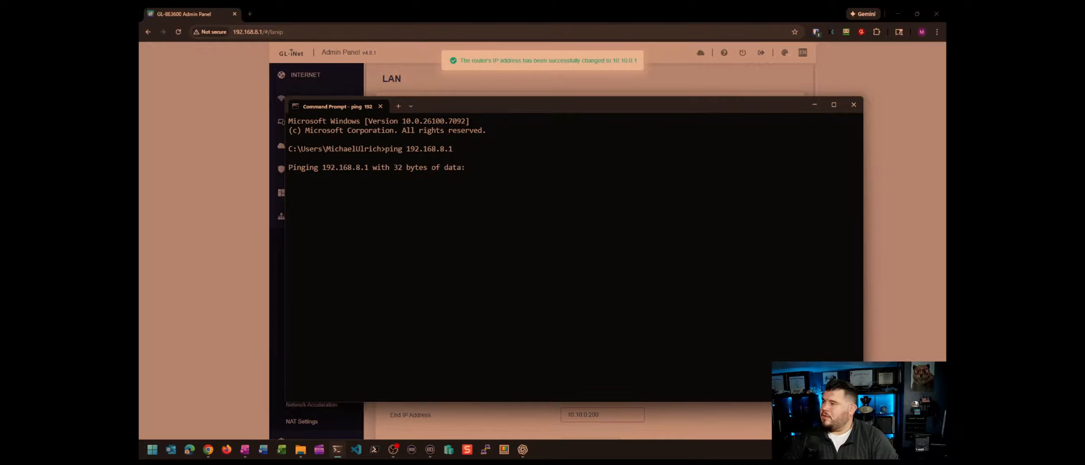
{"action": "key", "text": "ctrl+c"}
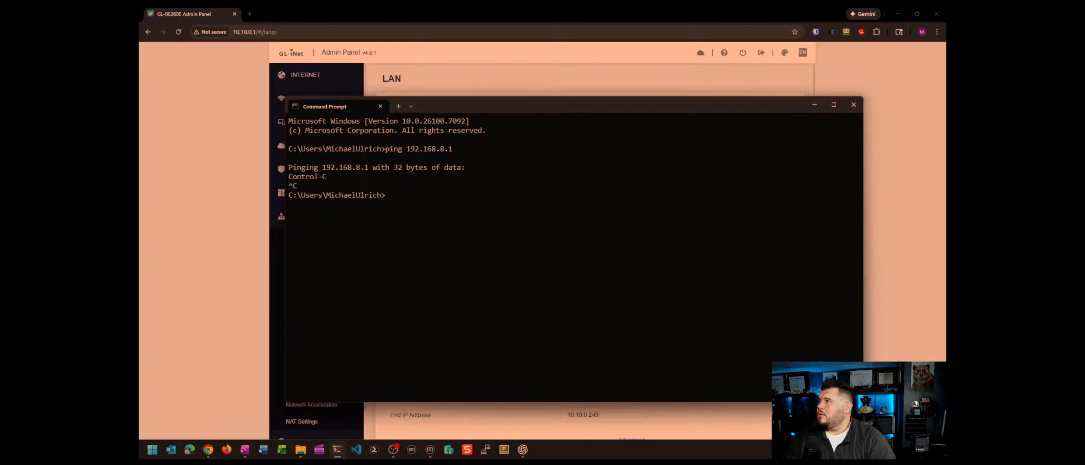
Run ipconfig /all to confirm the PC has 10.10.0.226 with gateway 10.10.0.1.
{"action": "type", "text": "ipconfgi"}
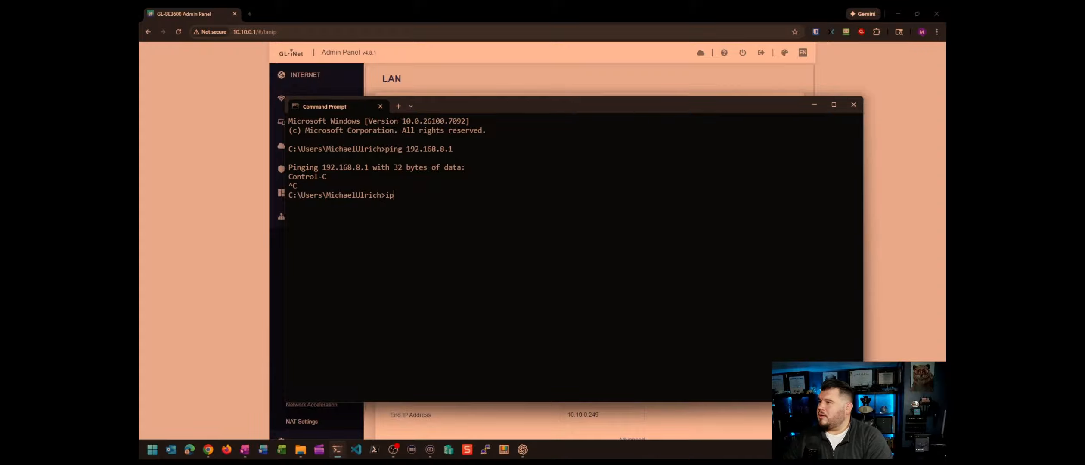
{"action": "key", "text": "BackSpace"}
{"action": "key", "text": "BackSpace"}
{"action": "type", "text": "ig"}
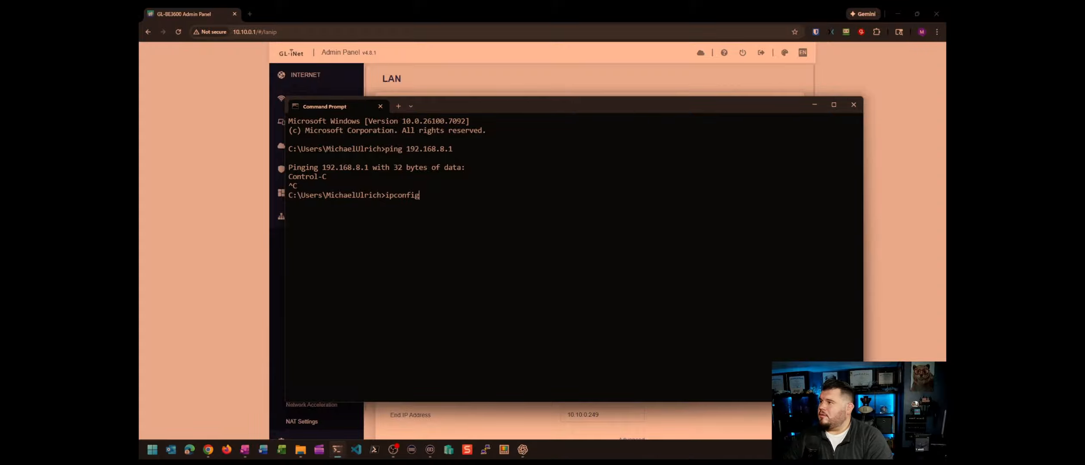
{"action": "type", "text": " /all"}
{"action": "key", "text": "Return"}
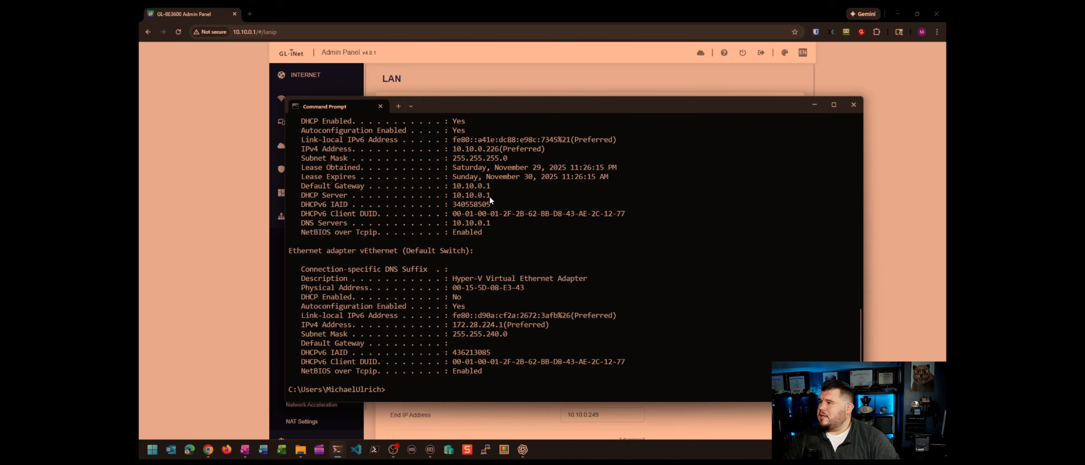
{"action": "scroll", "coordinate": [566, 211], "scroll_direction": "up", "scroll_amount": 1}
Review the LAN page's DHCP range and address reservations, then bring up the Clients list.
{"action": "left_click", "coordinate": [813, 105]}
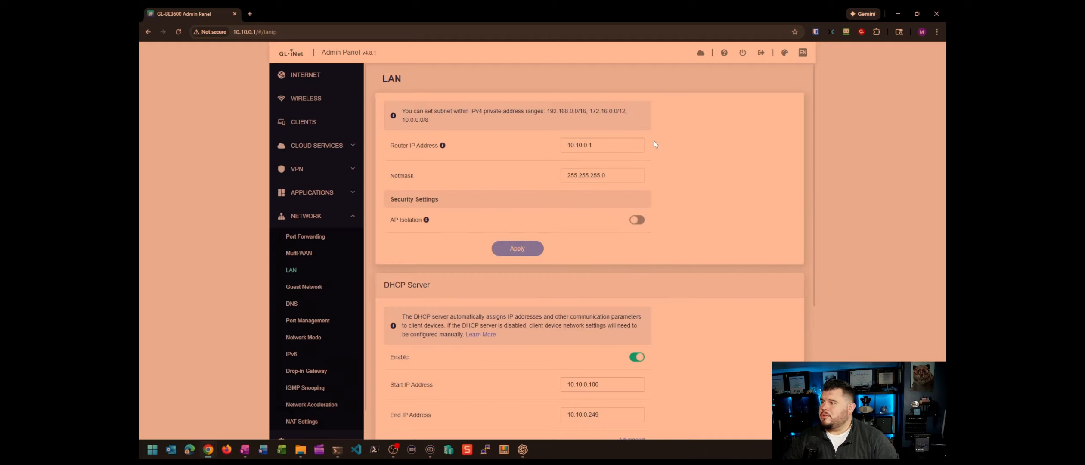
{"action": "scroll", "coordinate": [557, 219], "scroll_direction": "down", "scroll_amount": 5}
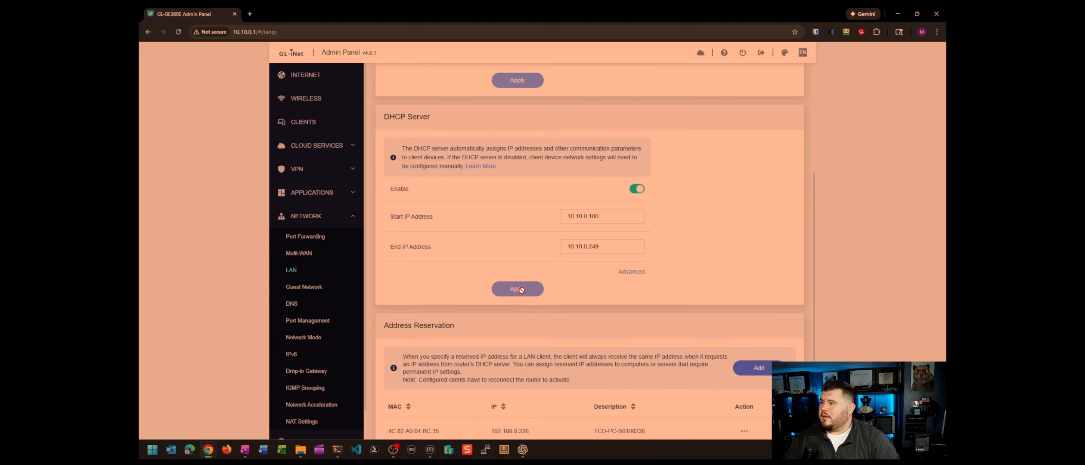
{"action": "scroll", "coordinate": [591, 224], "scroll_direction": "down", "scroll_amount": 1}
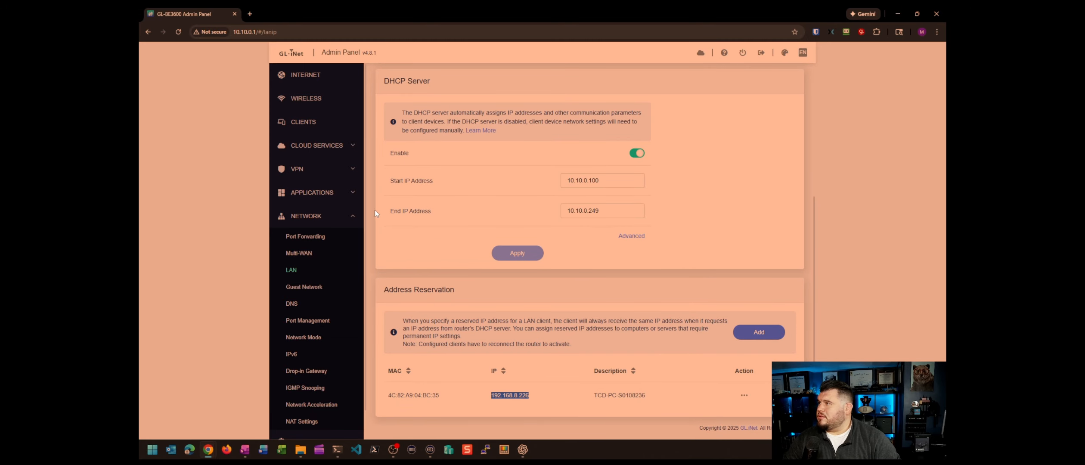
{"action": "left_click", "coordinate": [307, 123]}
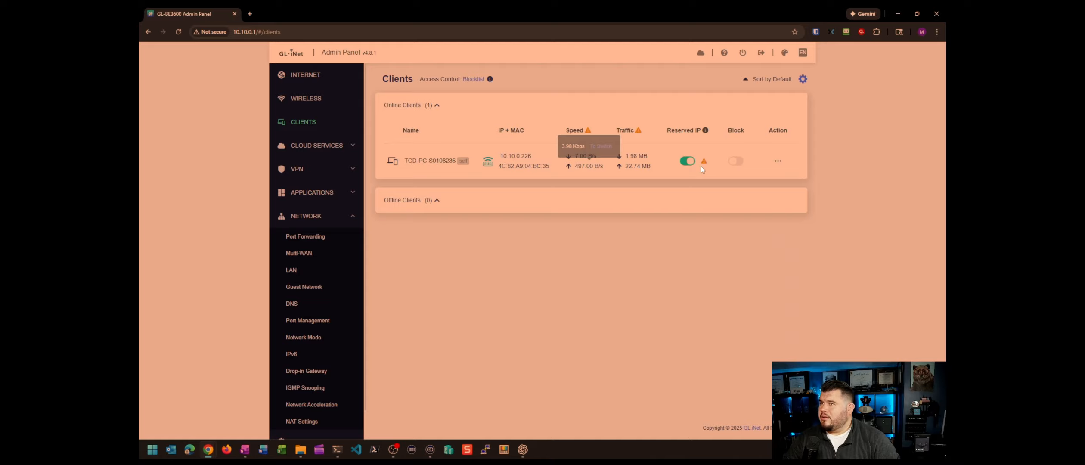
Switch off the PC's Reserved IP toggle and select its 10.10.0.226 address.
{"action": "left_click", "coordinate": [689, 161]}
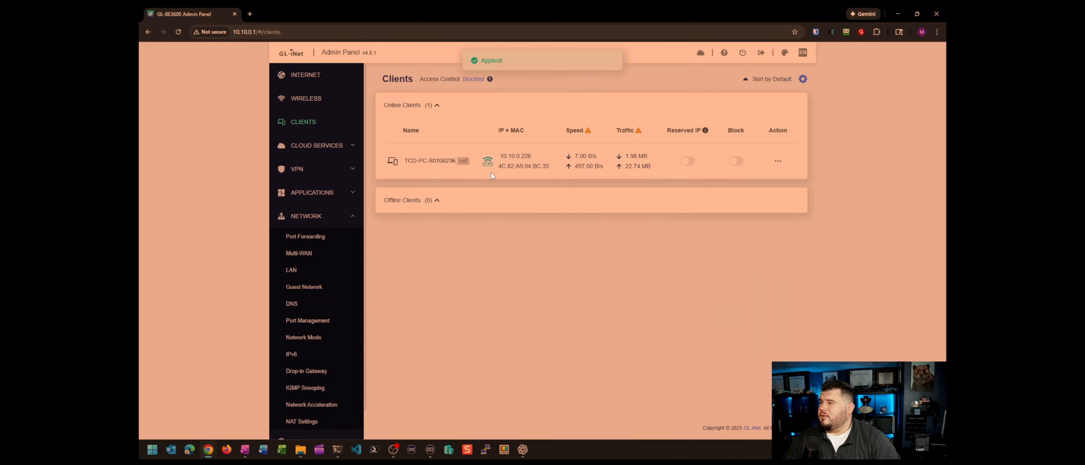
{"action": "double_click", "coordinate": [503, 156]}
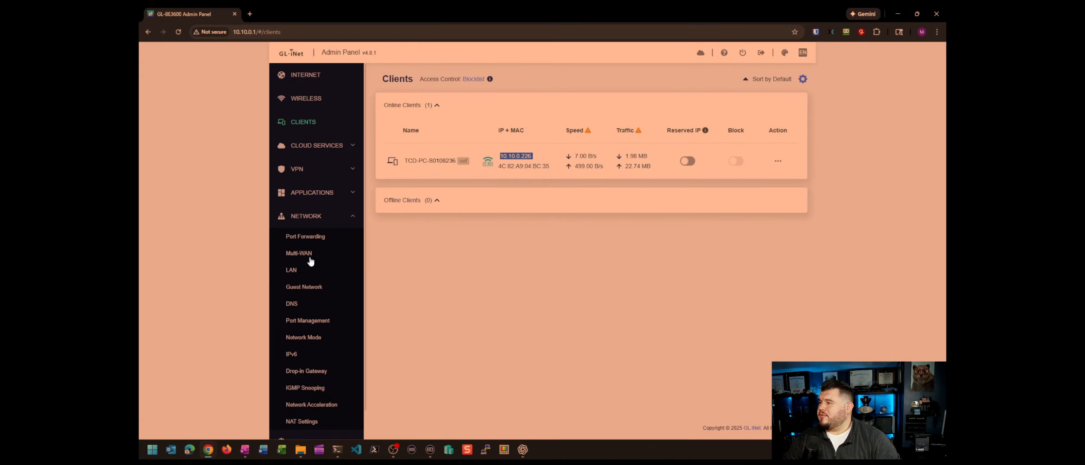
Go back to the LAN settings page on the way to the MLO Wi-Fi settings.
{"action": "left_click", "coordinate": [295, 271]}
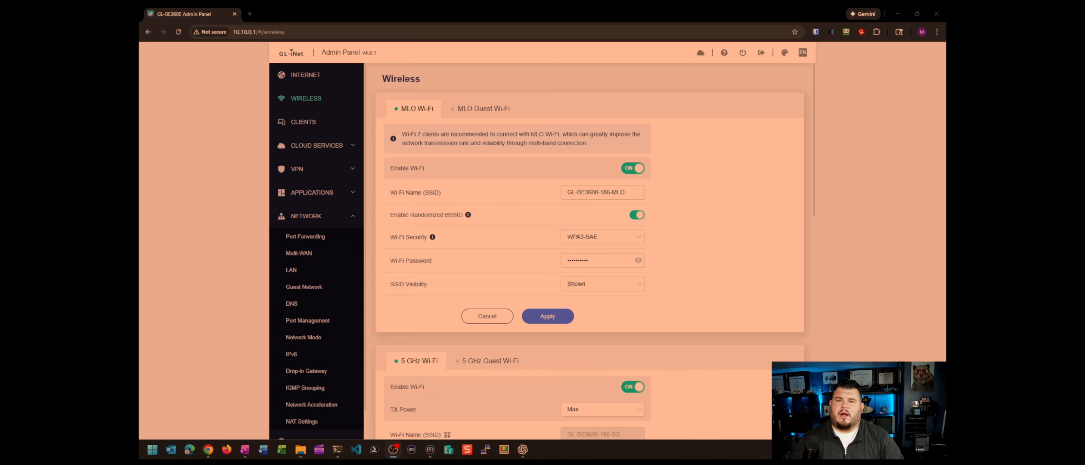
Rename the MLO Wi-Fi SSID to TCD-WiFi.
{"action": "triple_click", "coordinate": [595, 192]}
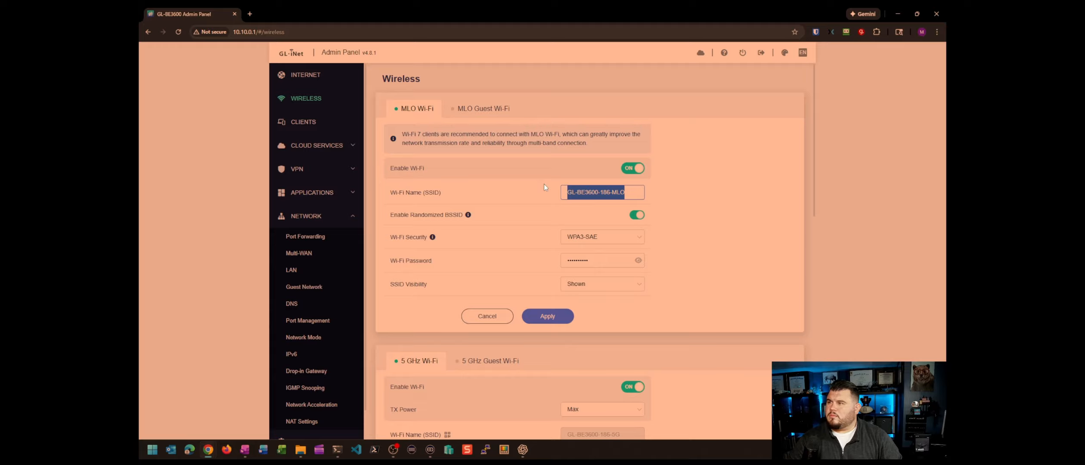
{"action": "type", "text": "TCVD"}
{"action": "key", "text": "BackSpace"}
{"action": "key", "text": "BackSpace"}
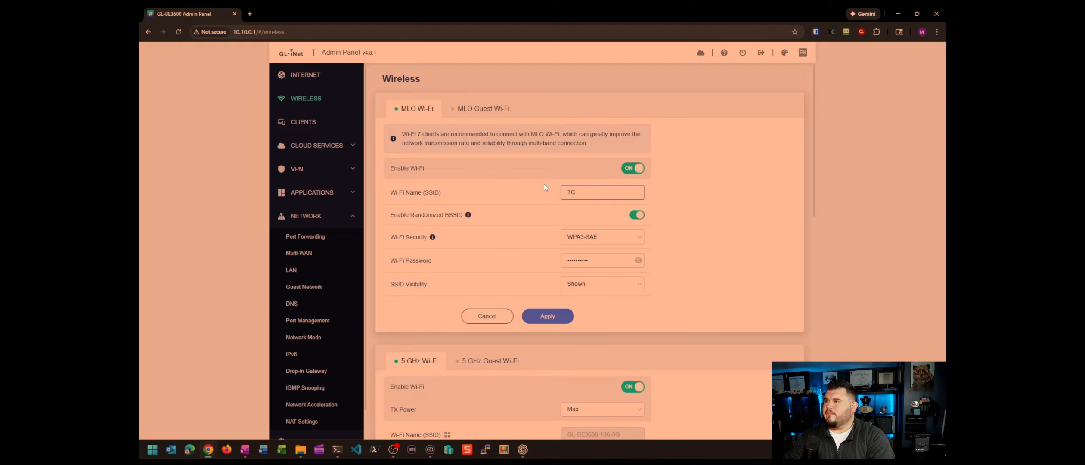
{"action": "type", "text": "D-Wi"}
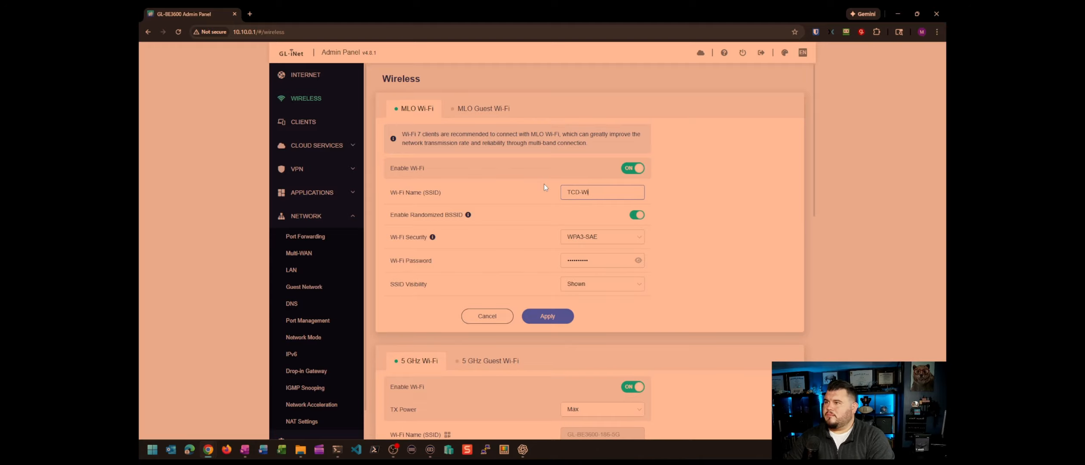
{"action": "type", "text": "Fi"}
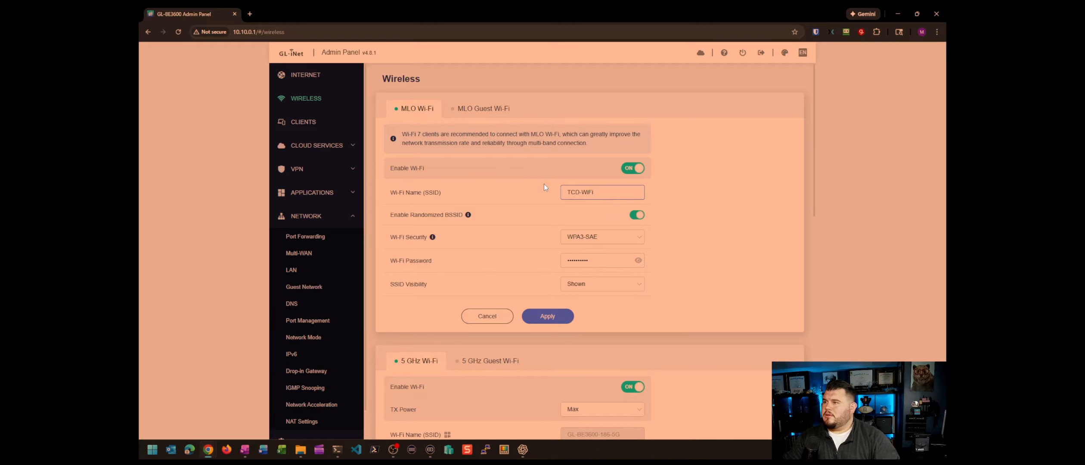
Replace the old Wi-Fi password with a new one and apply the changes.
{"action": "left_click", "coordinate": [598, 260]}
{"action": "left_click", "coordinate": [638, 260]}
{"action": "left_click_drag", "start_coordinate": [630, 262], "coordinate": [565, 259]}
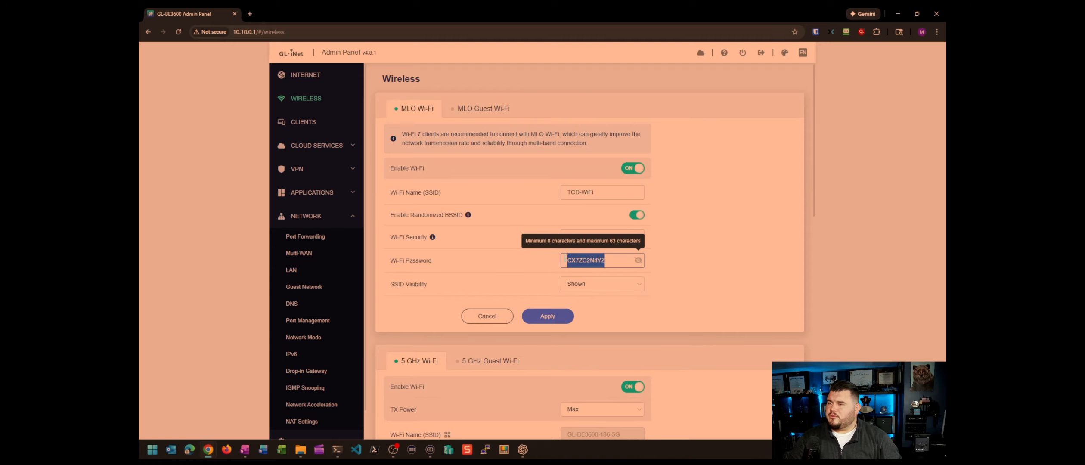
{"action": "key", "text": "BackSpace"}
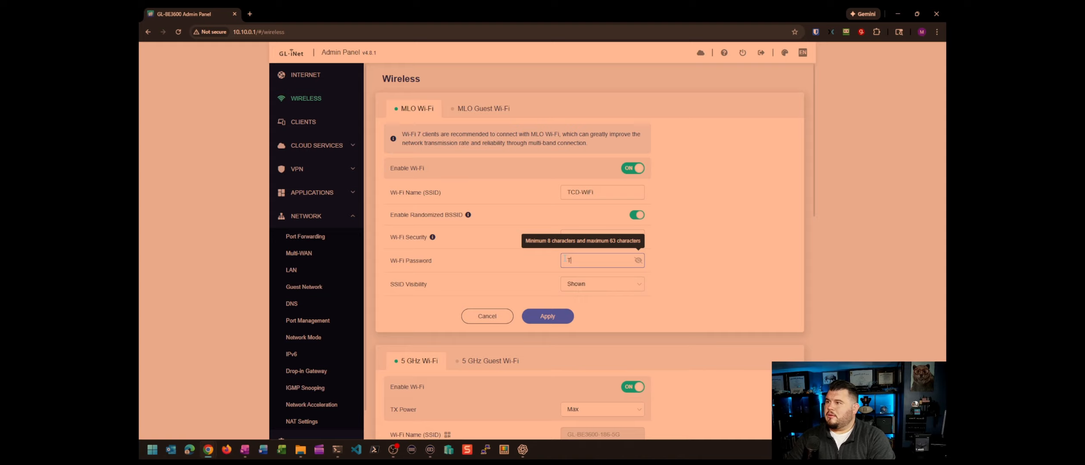
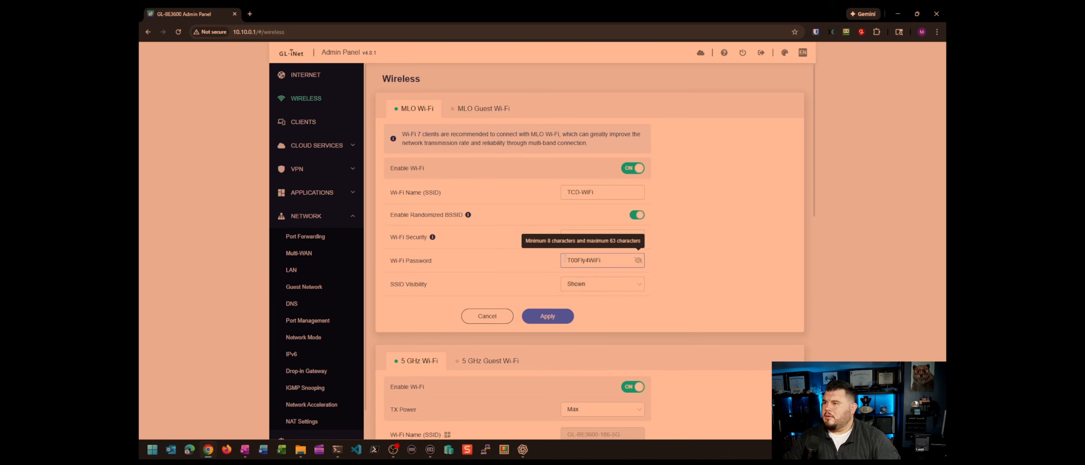
{"action": "left_click", "coordinate": [695, 248]}
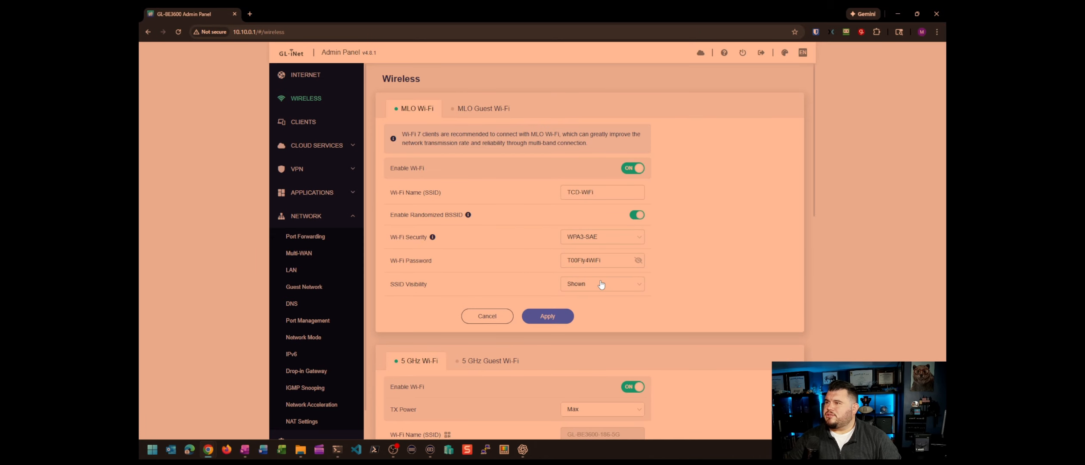
{"action": "left_click", "coordinate": [549, 316]}
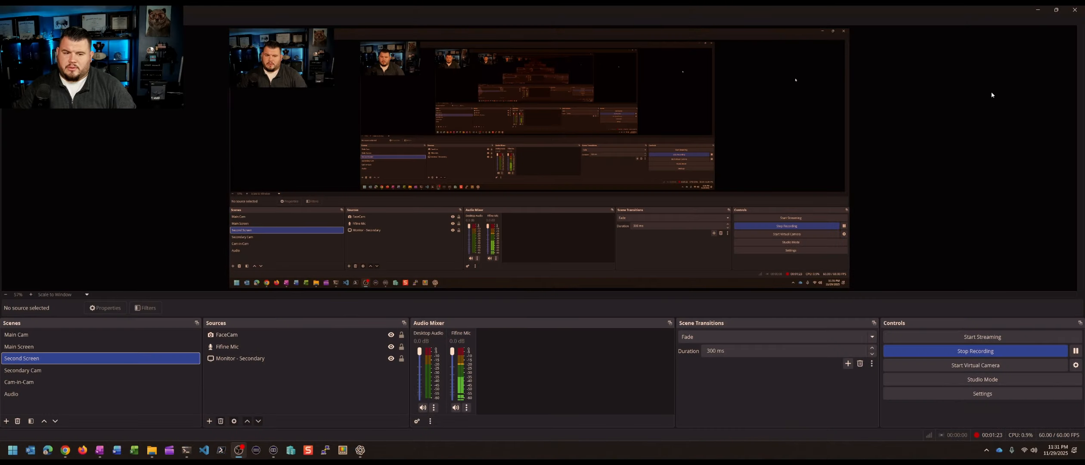
Open Windows Quick Settings and show the list of available Wi-Fi networks.
{"action": "left_click", "coordinate": [1037, 10]}
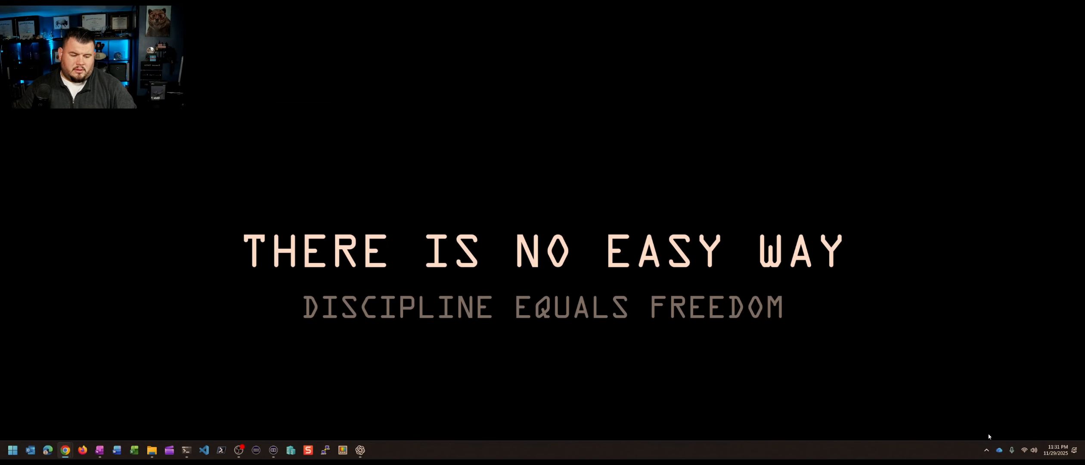
{"action": "left_click", "coordinate": [984, 451]}
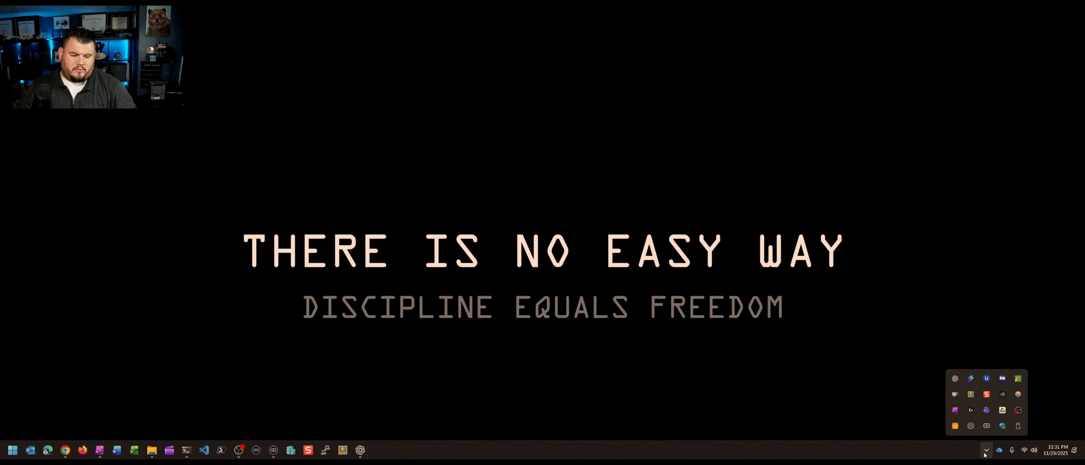
{"action": "left_click", "coordinate": [1026, 450]}
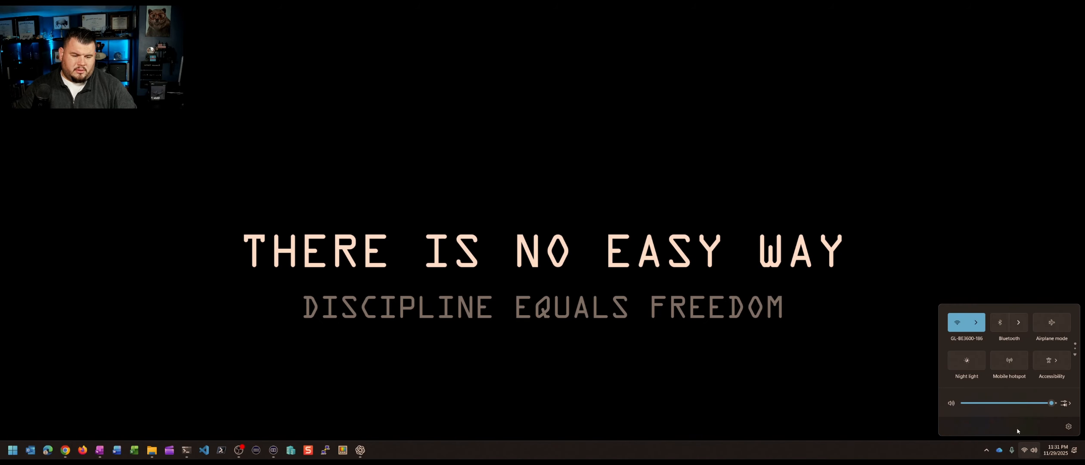
{"action": "left_click", "coordinate": [976, 322]}
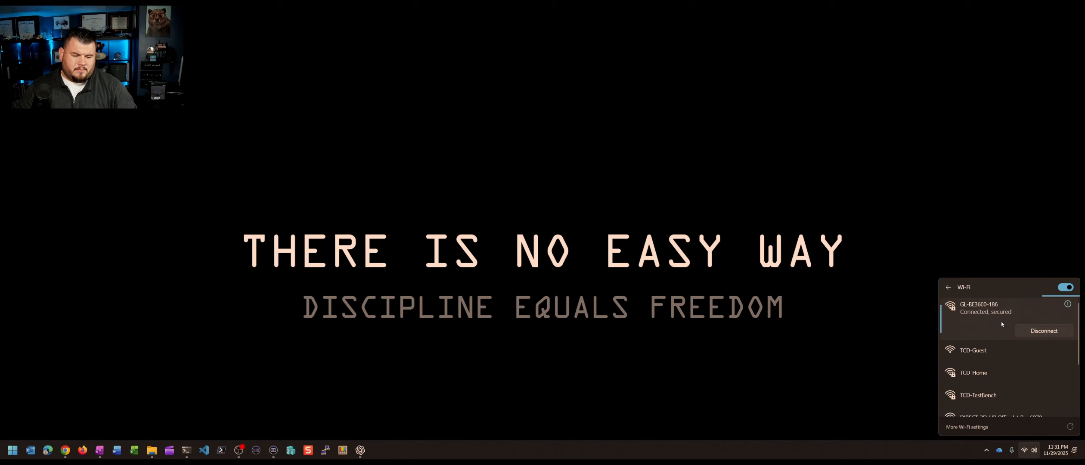
{"action": "scroll", "coordinate": [1001, 327], "scroll_direction": "down", "scroll_amount": 3}
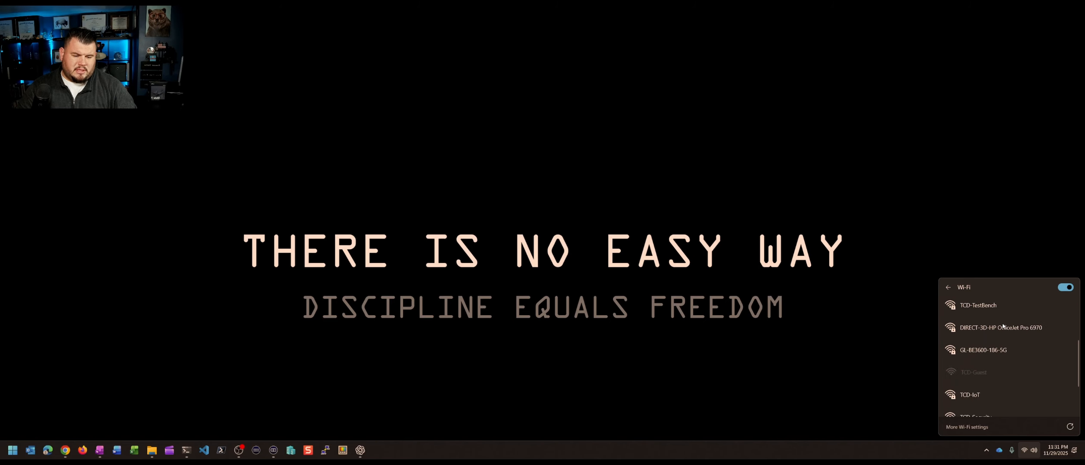
{"action": "scroll", "coordinate": [1003, 326], "scroll_direction": "up", "scroll_amount": 3}
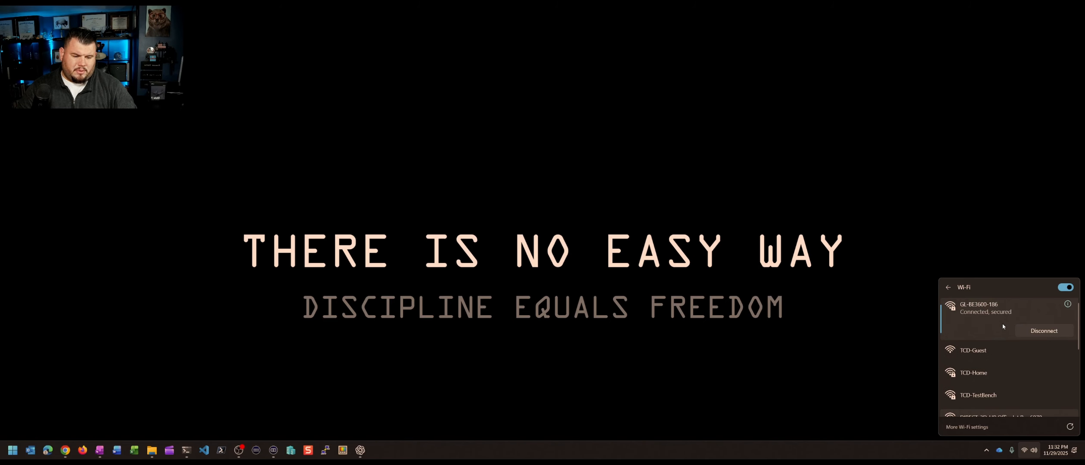
{"action": "scroll", "coordinate": [1003, 326], "scroll_direction": "down", "scroll_amount": 2}
{"action": "scroll", "coordinate": [1002, 326], "scroll_direction": "down", "scroll_amount": 3}
Connect to TCD-WiFi and enter the new Wi-Fi password.
{"action": "left_click", "coordinate": [997, 366]}
{"action": "left_click", "coordinate": [1044, 395]}
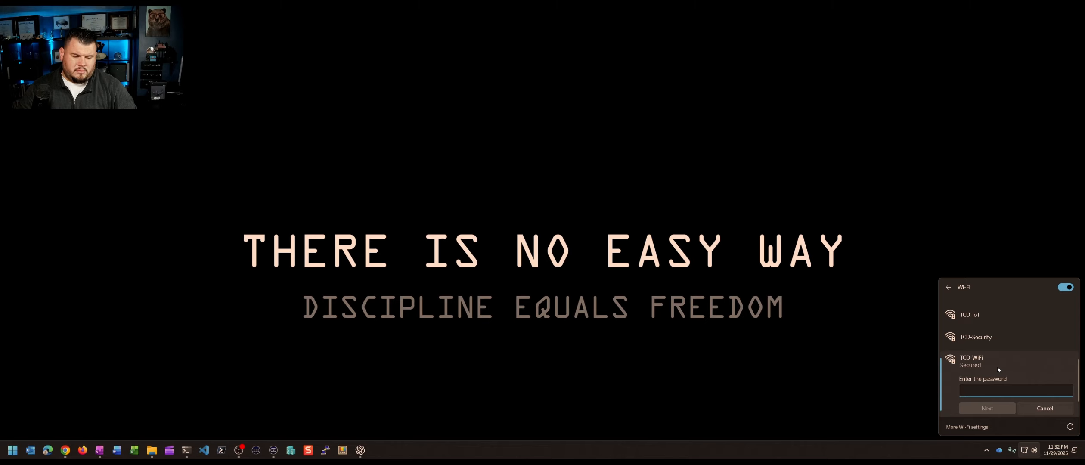
{"action": "type", "text": "•••••••"}
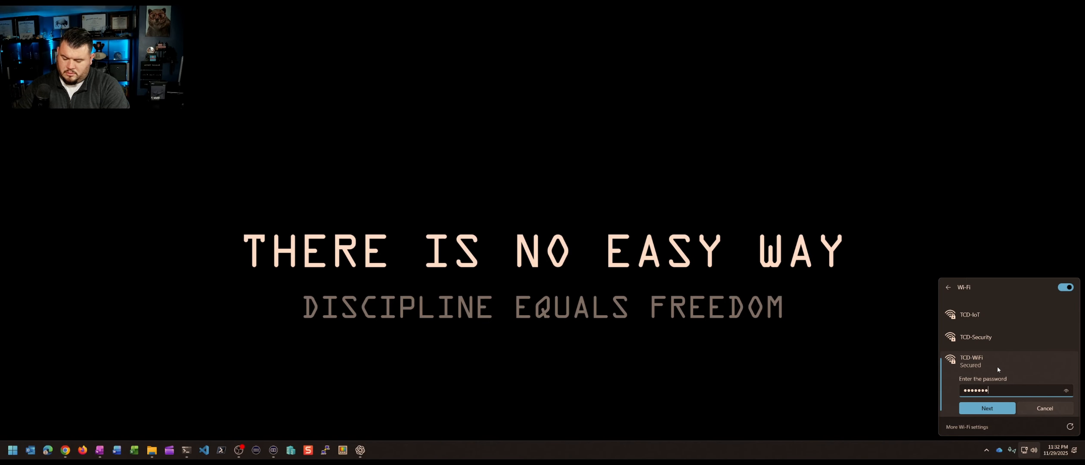
{"action": "key", "text": "Return"}
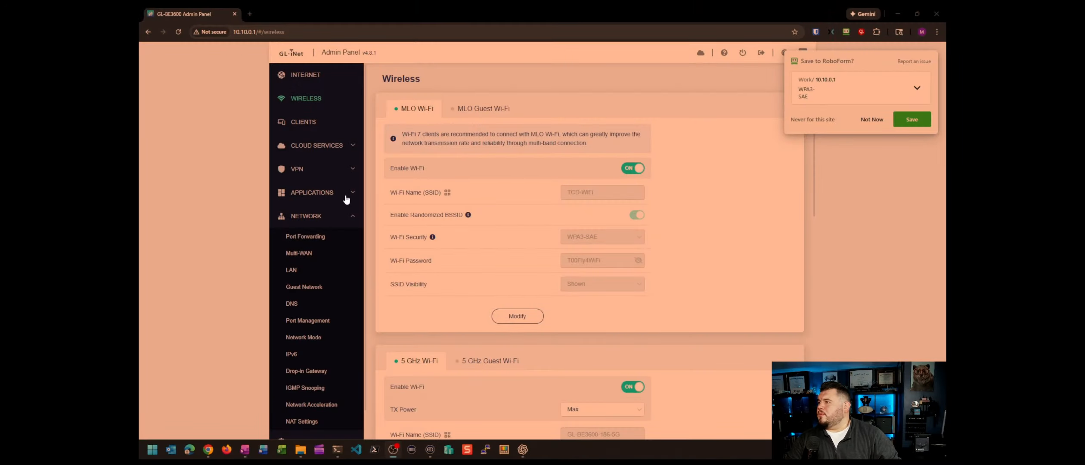
Check the Clients page shows the PC online at 10.10.0.226, then restore Command Prompt.
{"action": "left_click", "coordinate": [312, 122]}
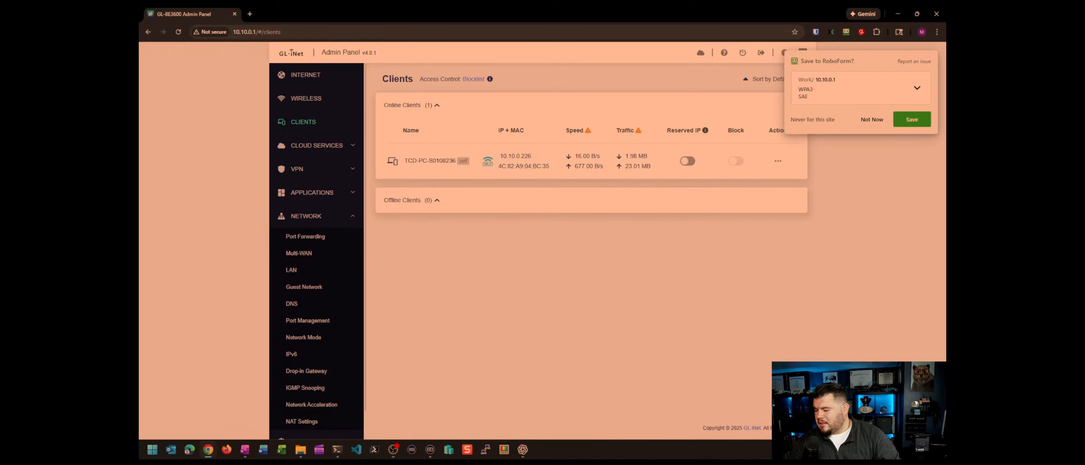
{"action": "left_click", "coordinate": [337, 449]}
Run ipconfig /all, confirm the Wi-Fi adapter's lan suffix and 10.10.0.226 address, then minimize.
{"action": "scroll", "coordinate": [484, 323], "scroll_direction": "down", "scroll_amount": 1}
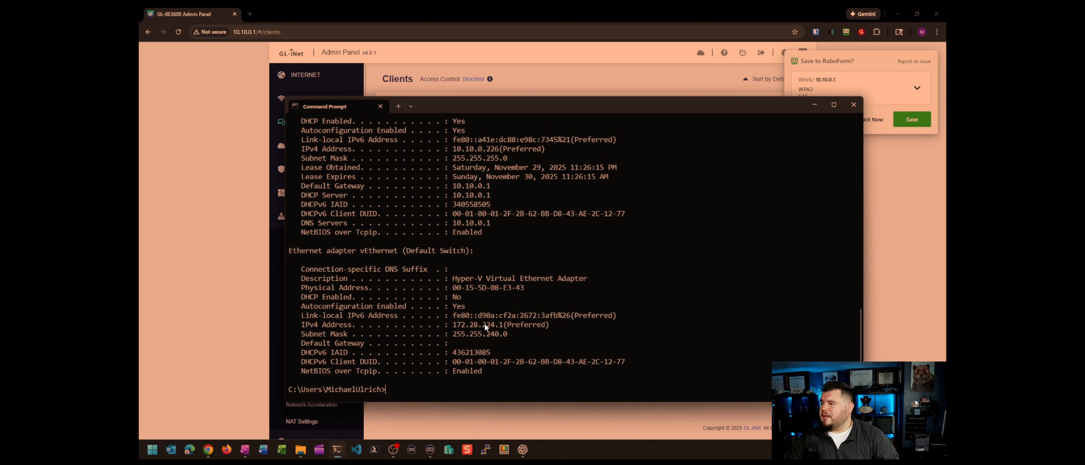
{"action": "type", "text": "ip"}
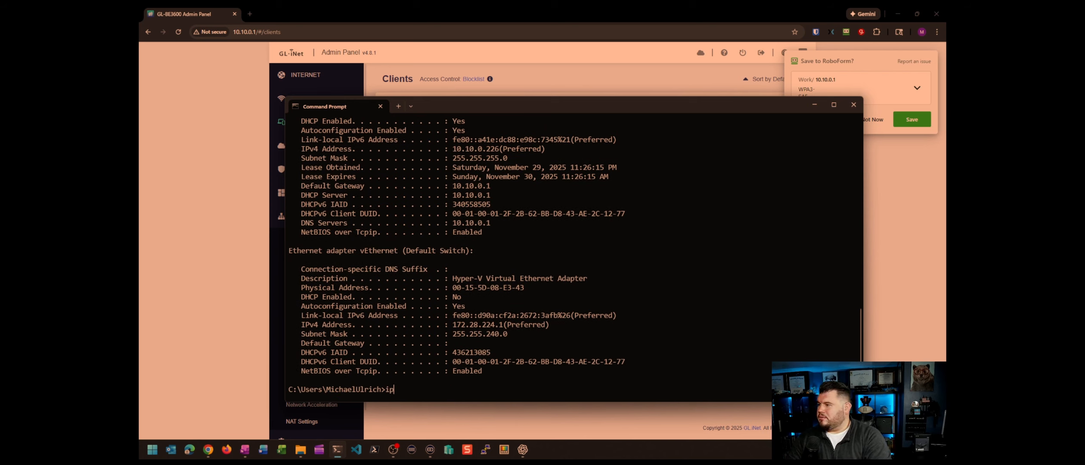
{"action": "type", "text": "config /all"}
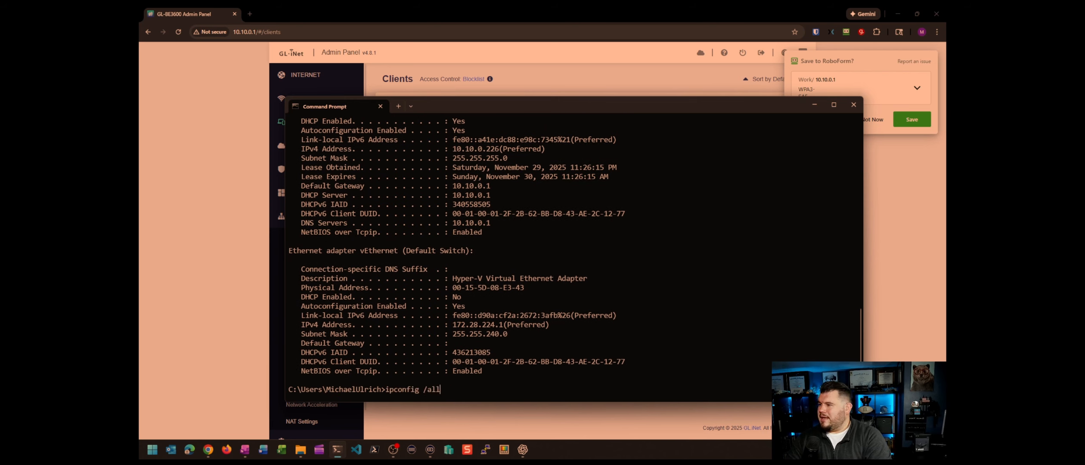
{"action": "key", "text": "Return"}
{"action": "scroll", "coordinate": [461, 292], "scroll_direction": "up", "scroll_amount": 3}
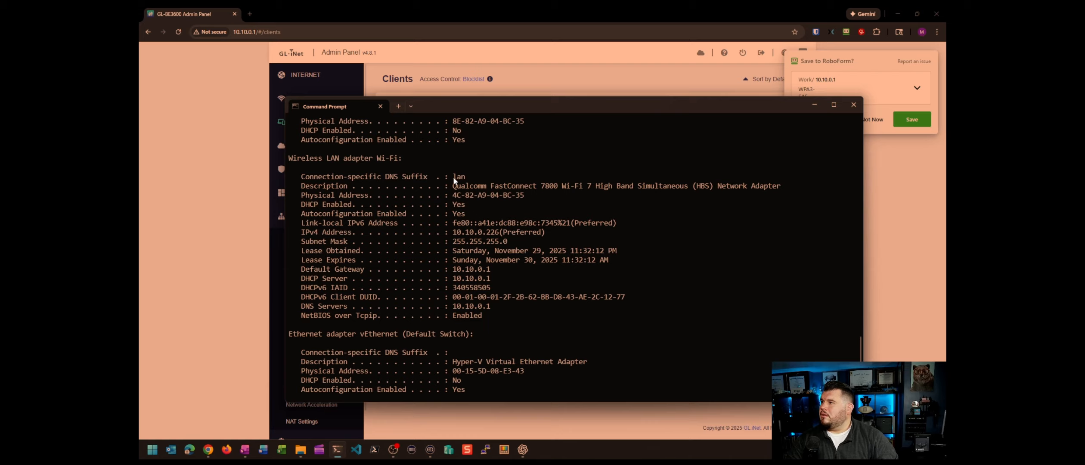
{"action": "left_click_drag", "start_coordinate": [454, 178], "coordinate": [466, 177]}
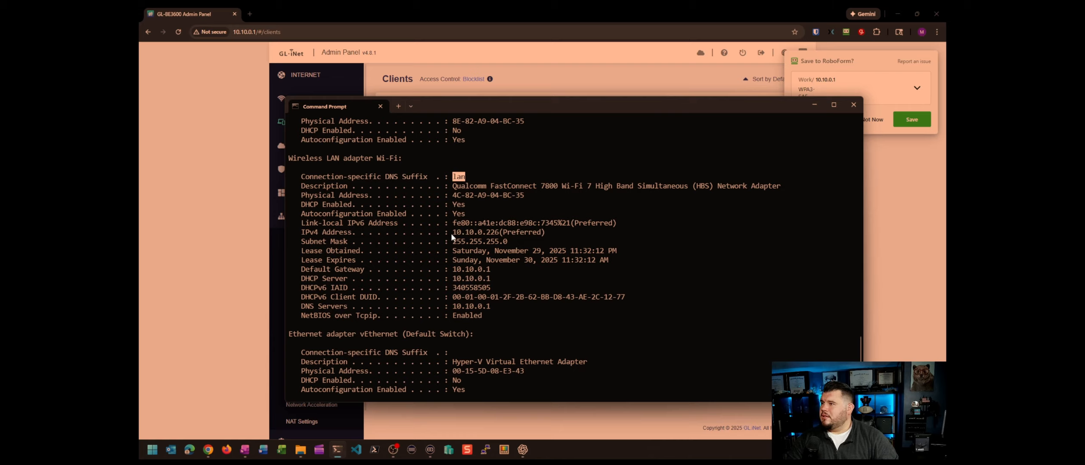
{"action": "left_click_drag", "start_coordinate": [451, 233], "coordinate": [482, 234]}
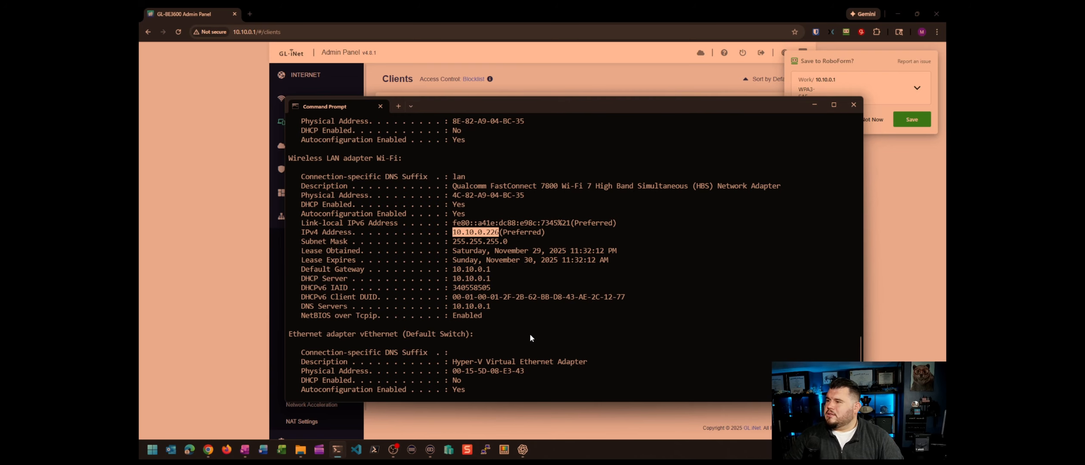
{"action": "left_click", "coordinate": [816, 105]}
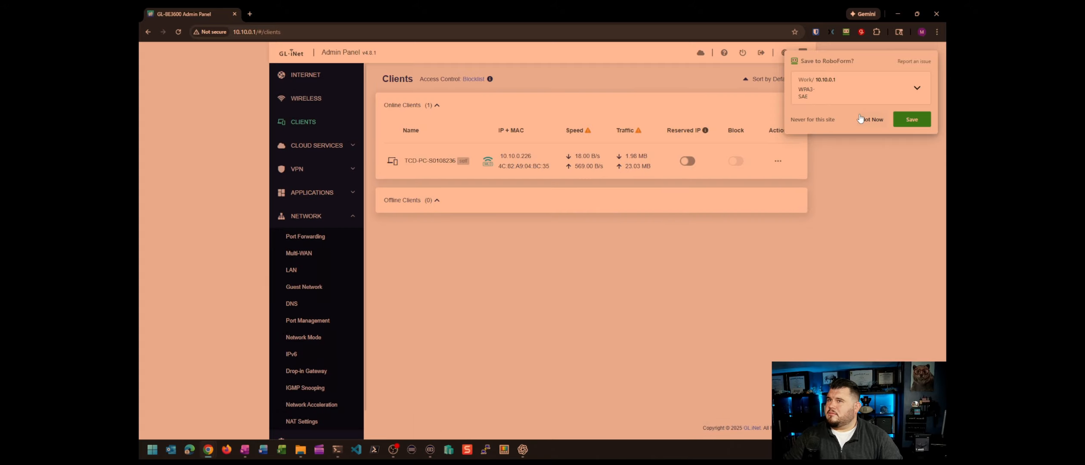
Disable the 5 GHz and 2.4 GHz Wi-Fi networks, leaving only MLO TCD-WiFi enabled.
{"action": "left_click", "coordinate": [872, 120]}
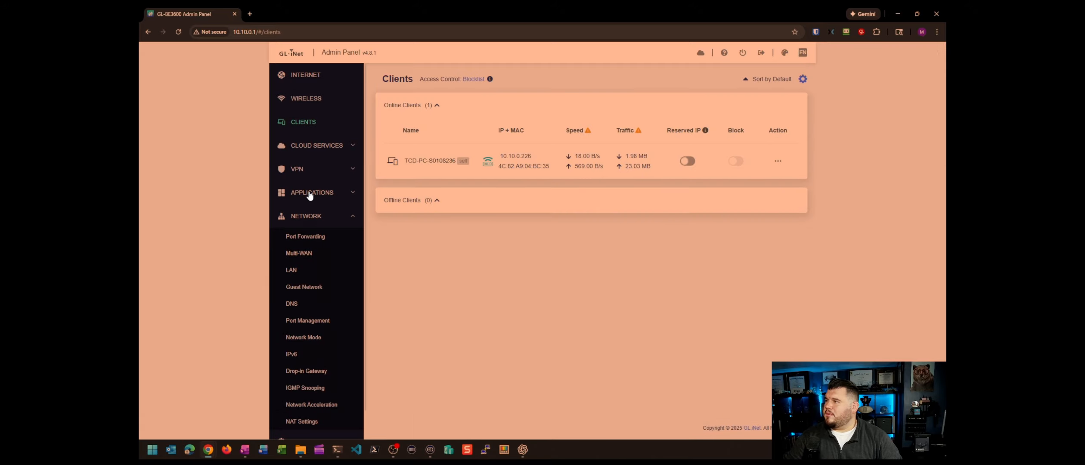
{"action": "left_click", "coordinate": [310, 102]}
{"action": "scroll", "coordinate": [573, 323], "scroll_direction": "down", "scroll_amount": 3}
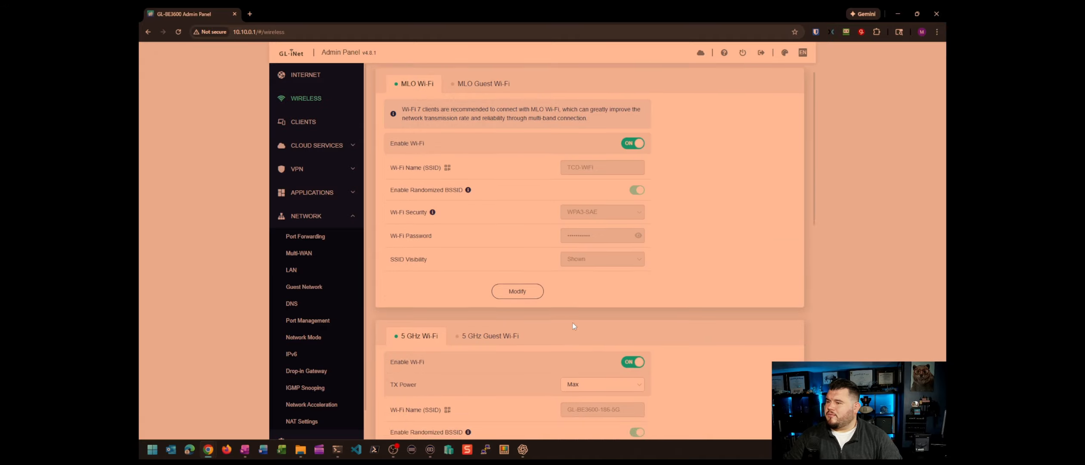
{"action": "left_click", "coordinate": [640, 261]}
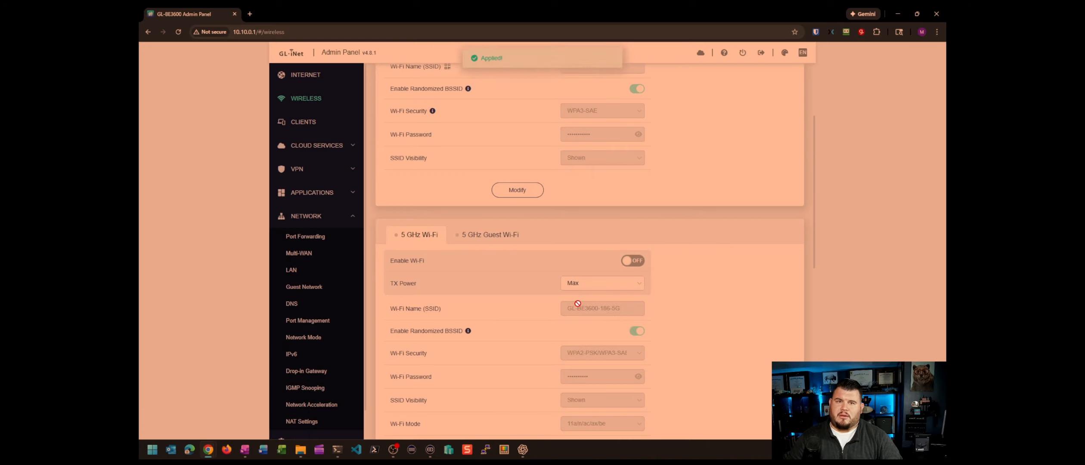
{"action": "left_click", "coordinate": [627, 364]}
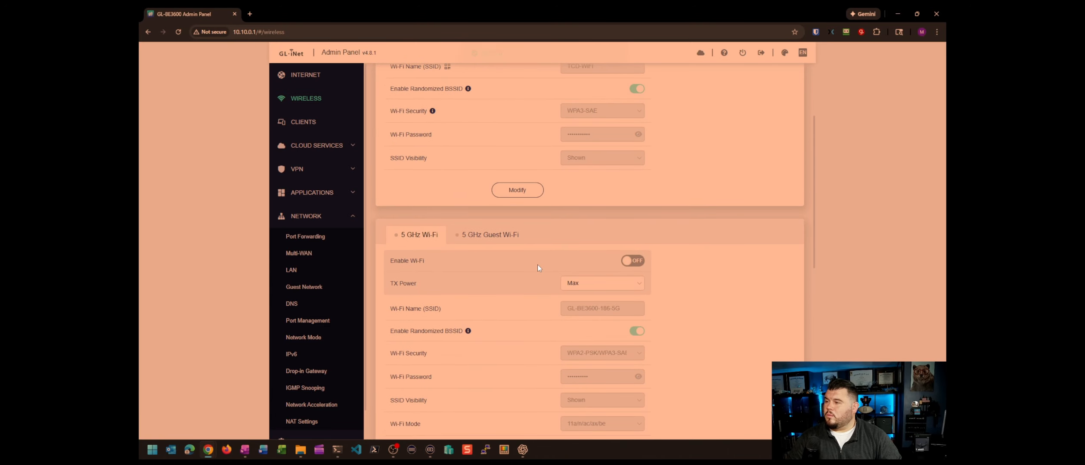
{"action": "scroll", "coordinate": [537, 264], "scroll_direction": "up", "scroll_amount": 3}
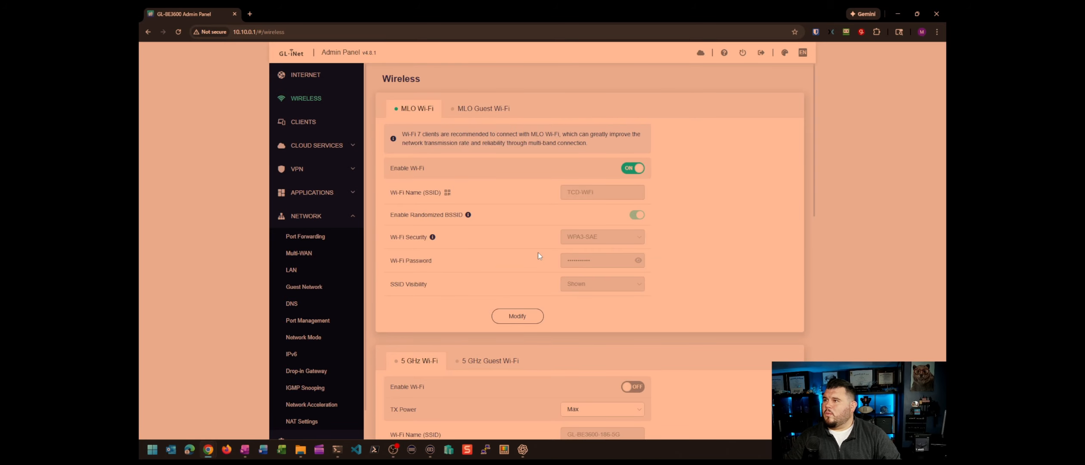
{"action": "mouse_move", "coordinate": [448, 194]}
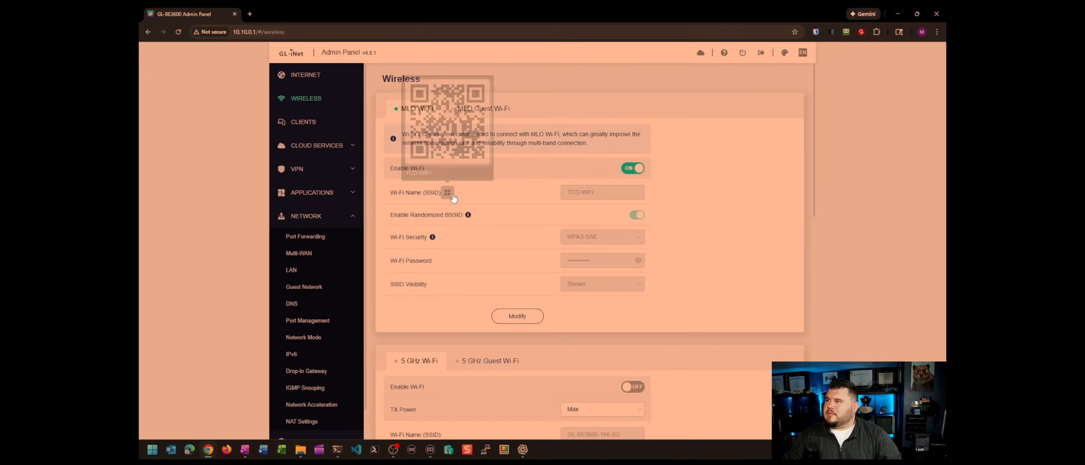